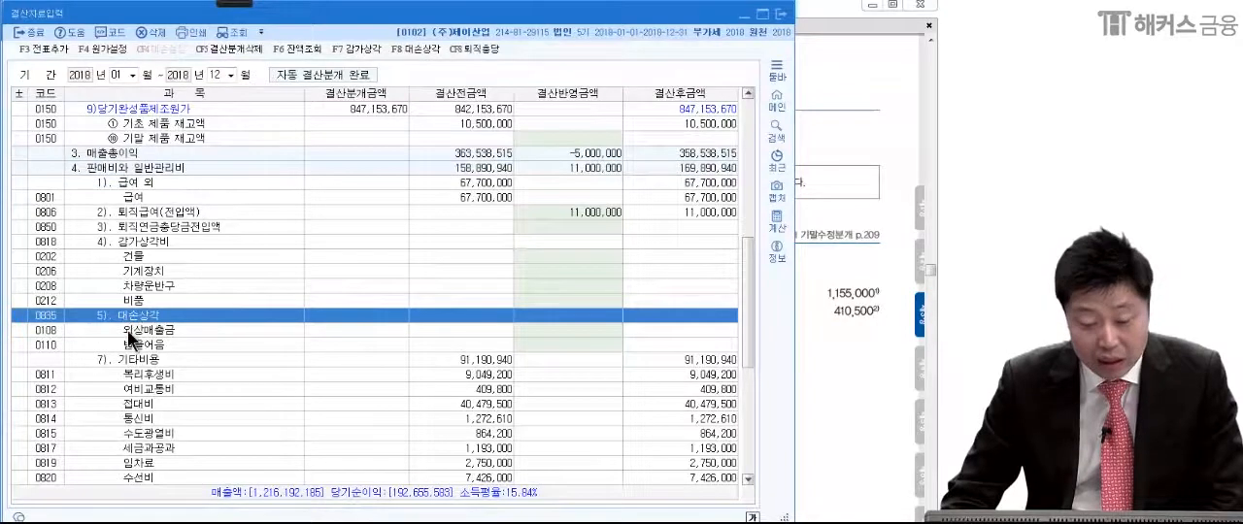
Step: Enter closing amounts of 1,155,000 for 외상매출금 and 410,500 for 받을어음 under 대손상각, and compare them with the textbook entry
{"action": "left_click", "coordinate": [128, 333]}
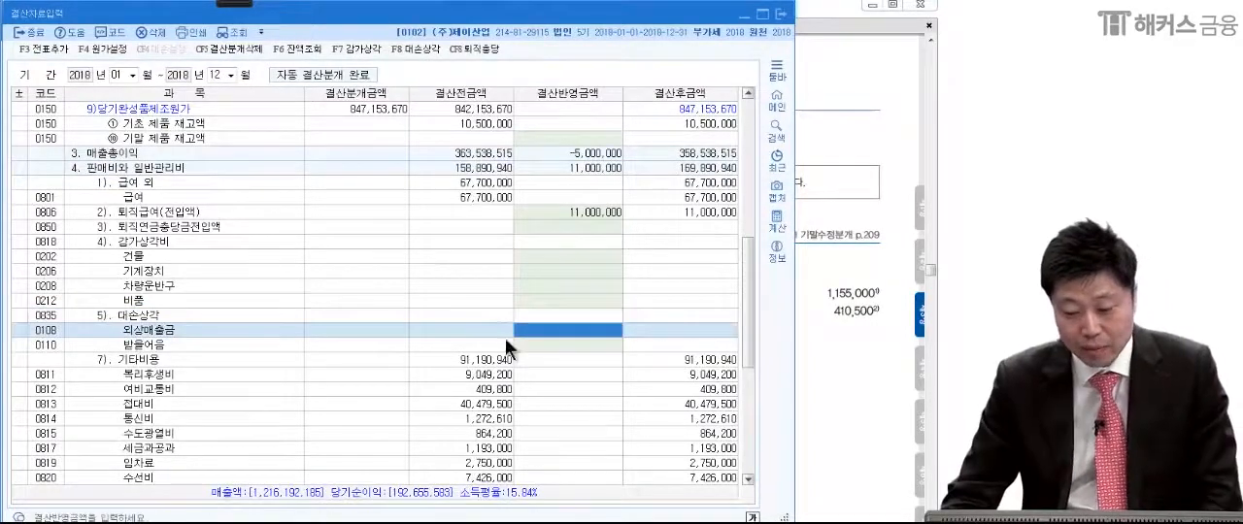
{"action": "type", "text": "11"}
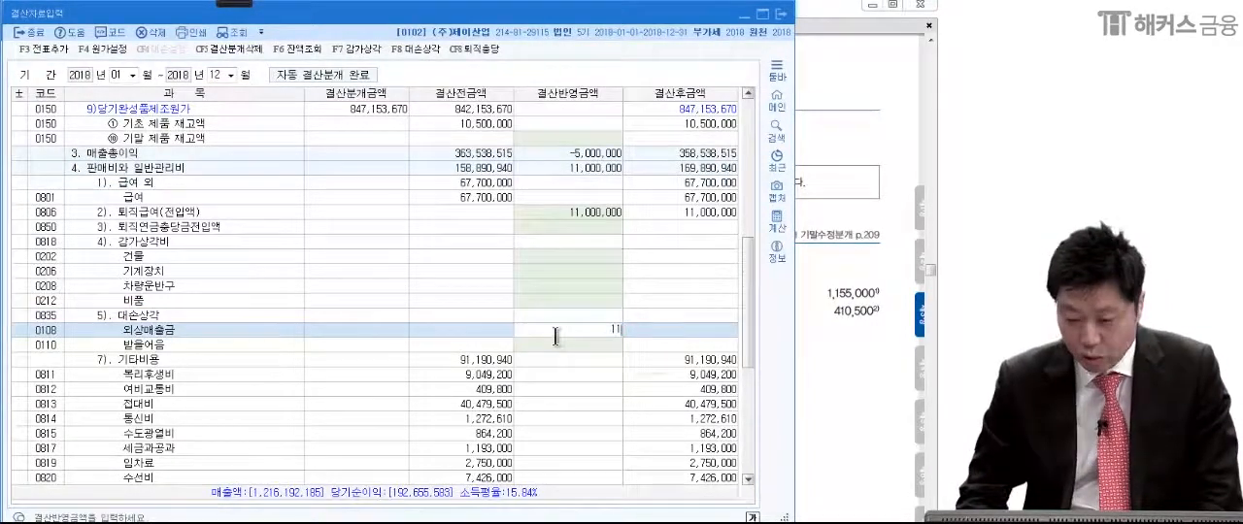
{"action": "type", "text": "5,500"}
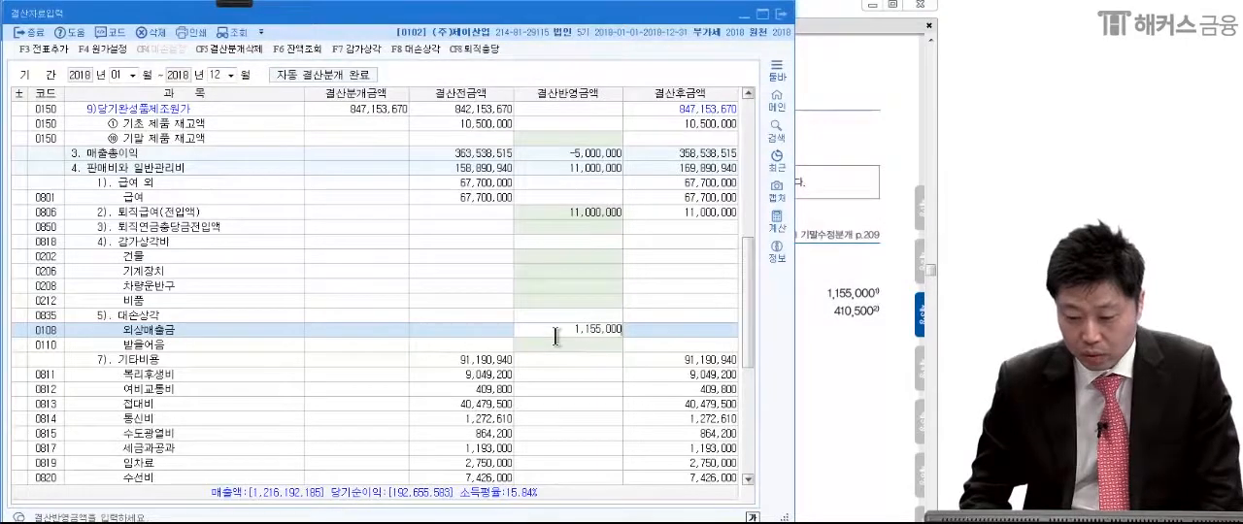
{"action": "key", "text": "Return"}
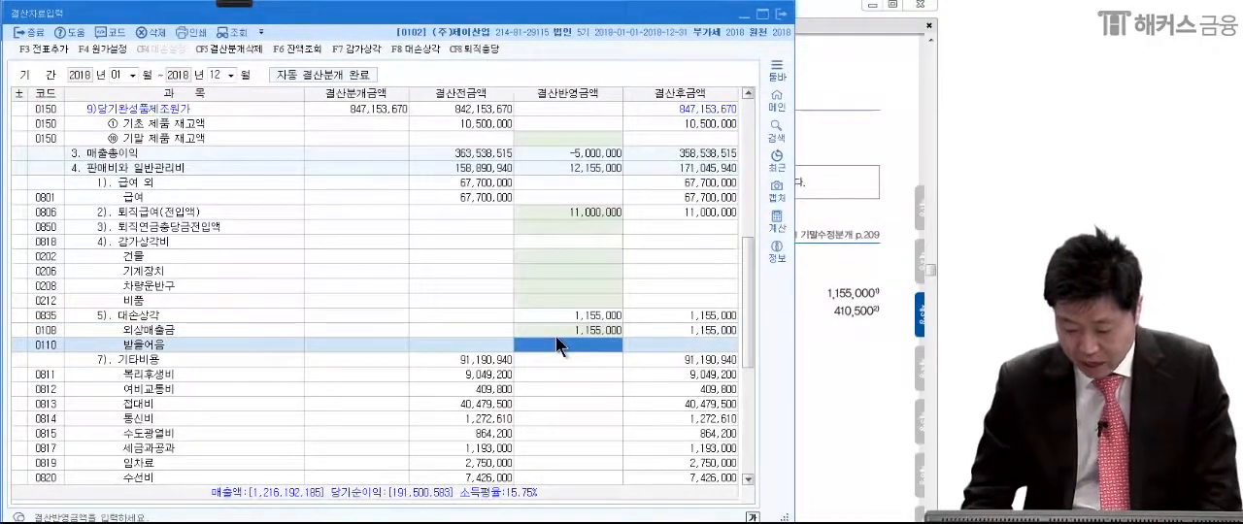
{"action": "type", "text": "410500"}
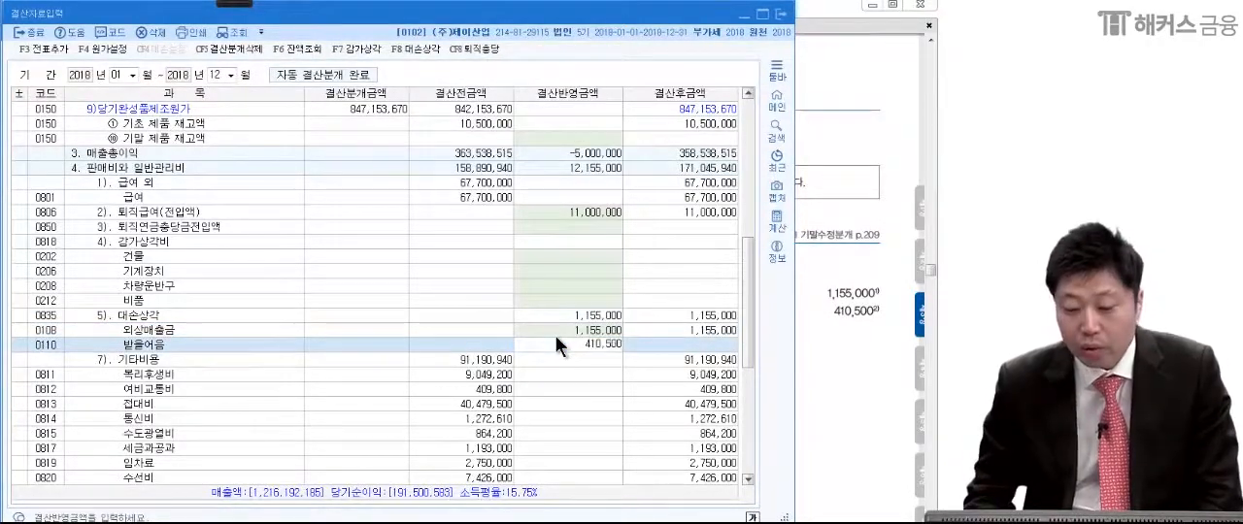
{"action": "key", "text": "Return"}
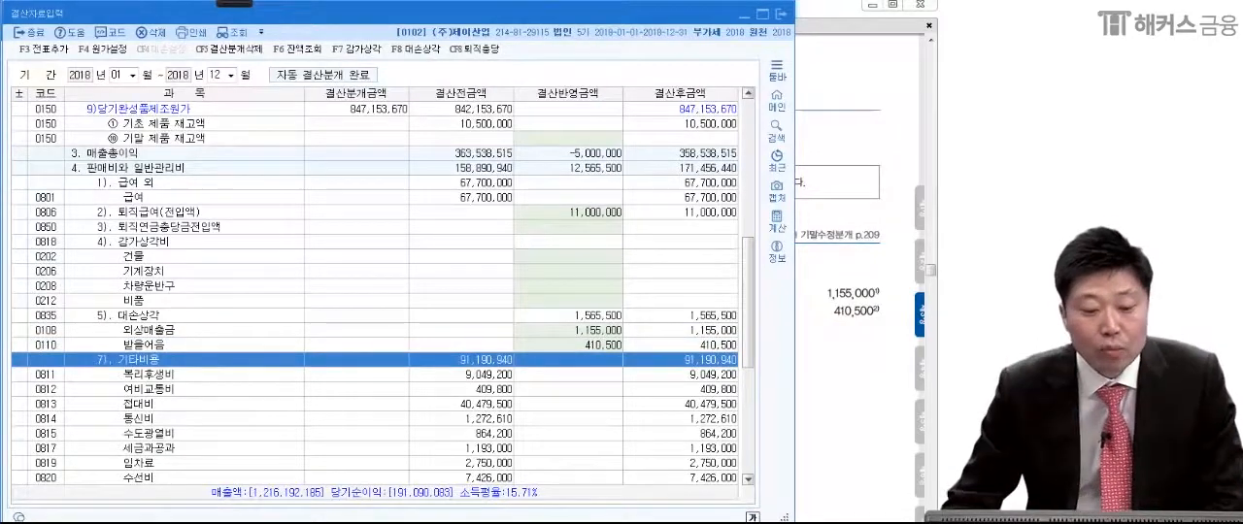
{"action": "left_click", "coordinate": [828, 296]}
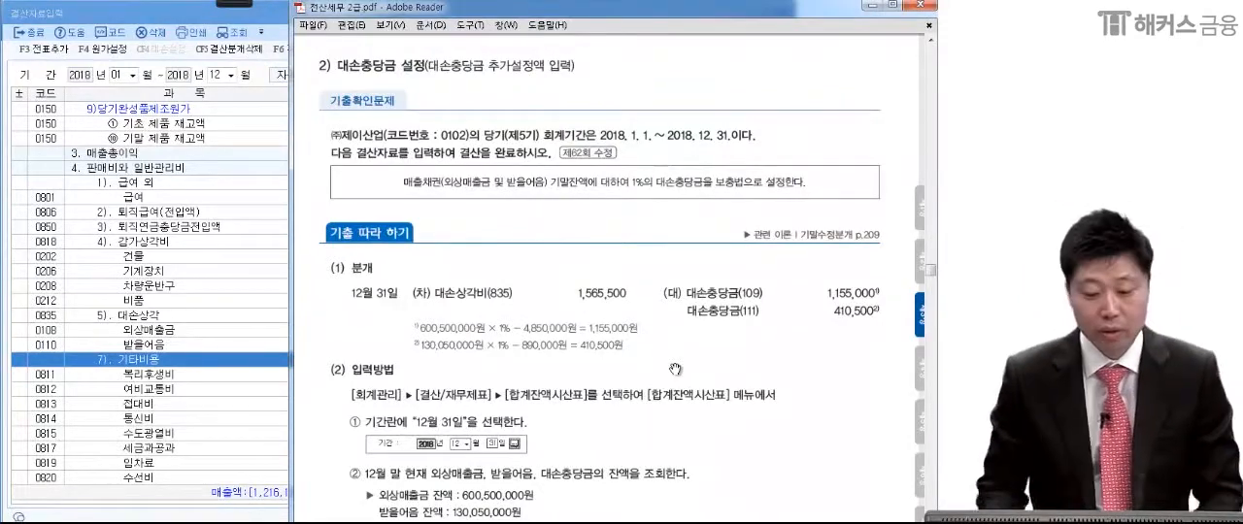
{"action": "left_click", "coordinate": [238, 435]}
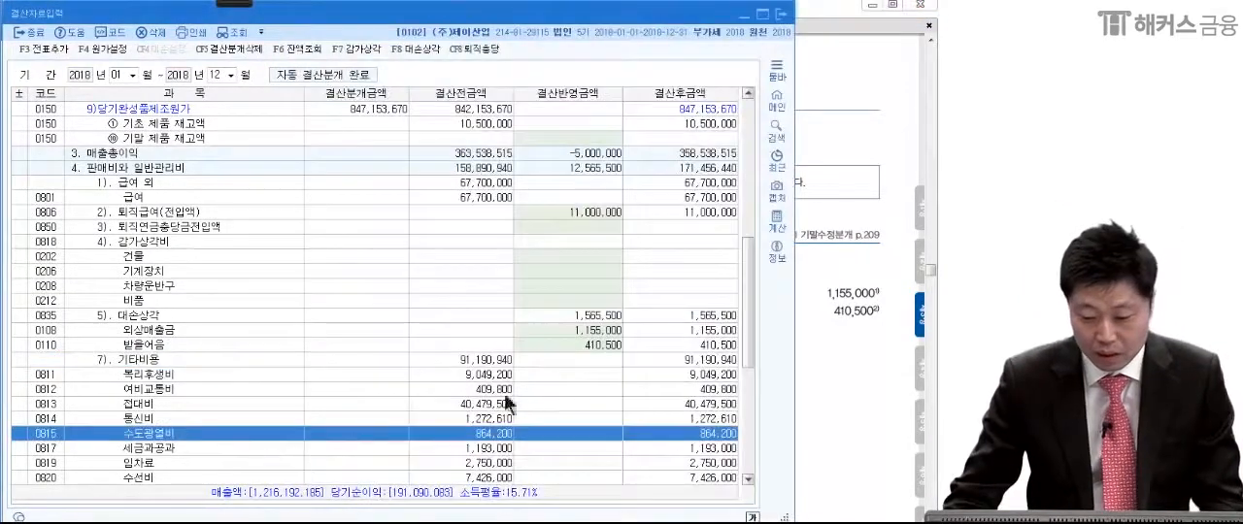
{"action": "left_click", "coordinate": [588, 334]}
{"action": "left_click", "coordinate": [589, 343]}
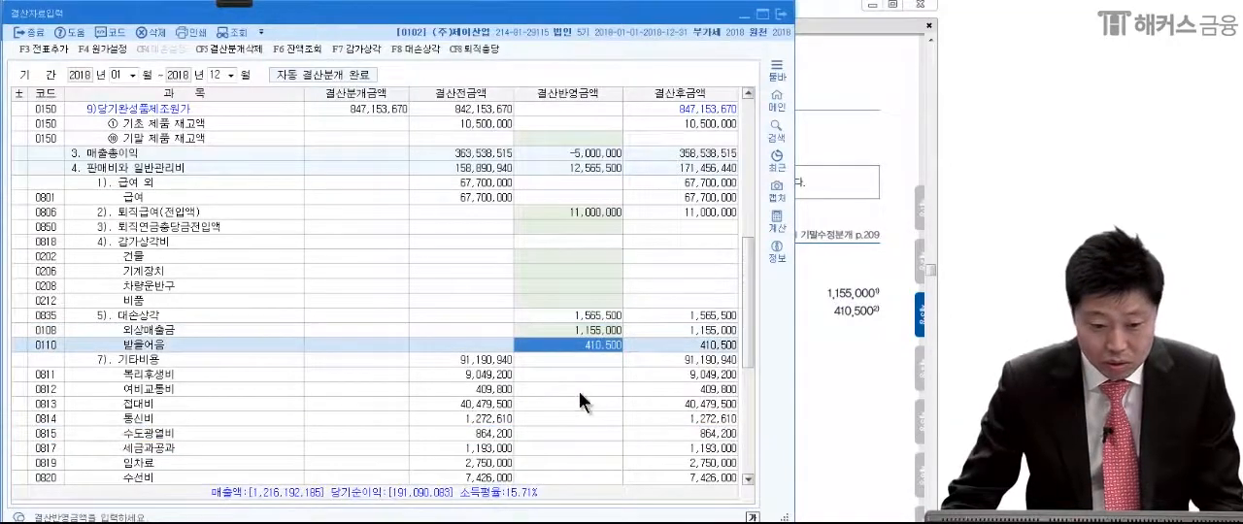
Step: Add the closing entries to the general vouchers, agreeing to delete the existing closing journal entries
{"action": "left_click", "coordinate": [44, 48]}
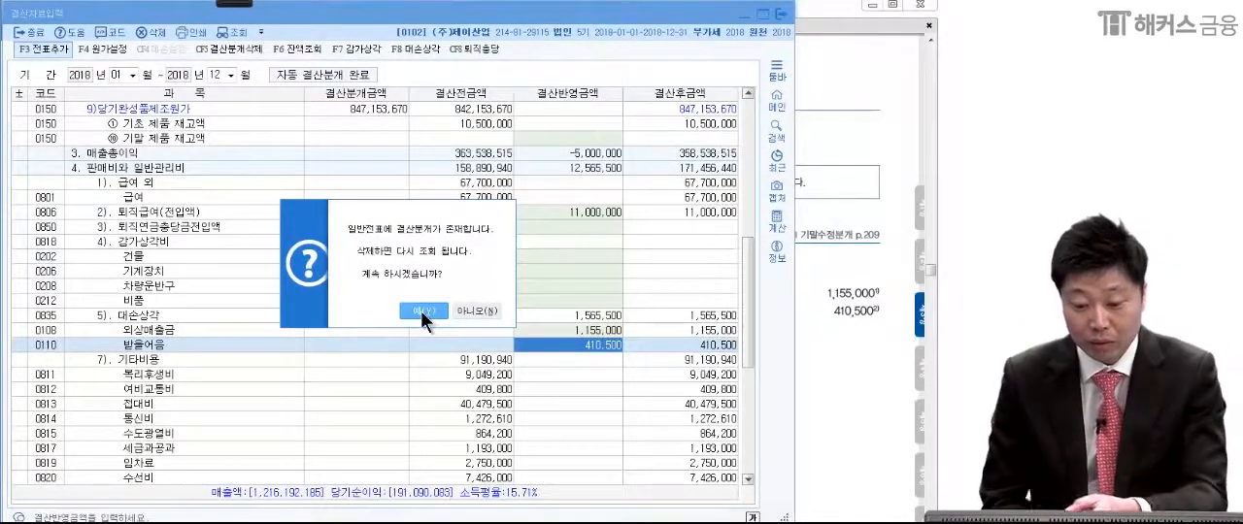
{"action": "mouse_move", "coordinate": [245, 8]}
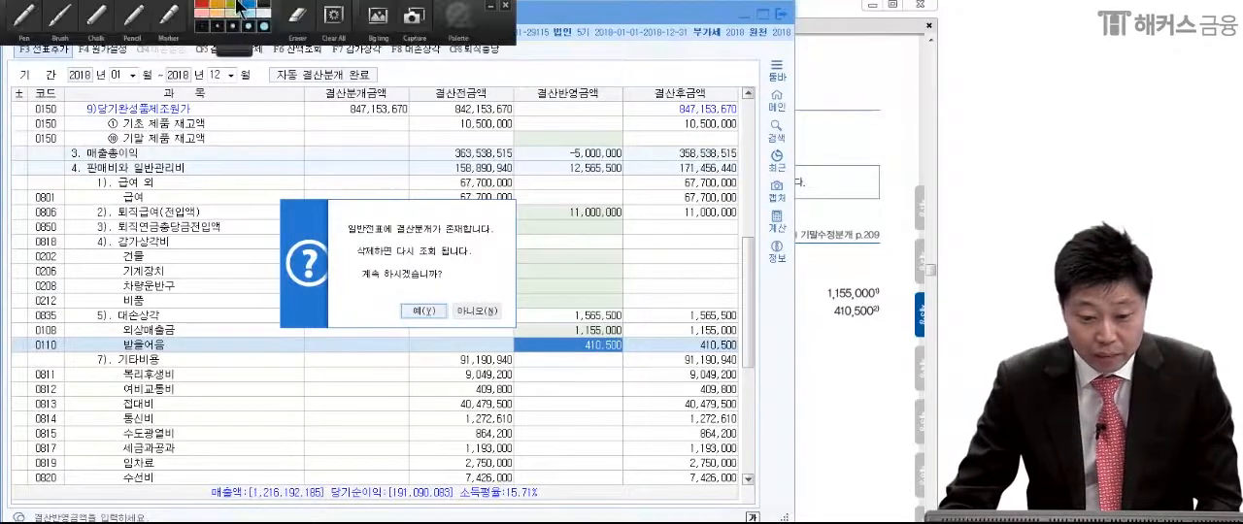
{"action": "left_click", "coordinate": [35, 17]}
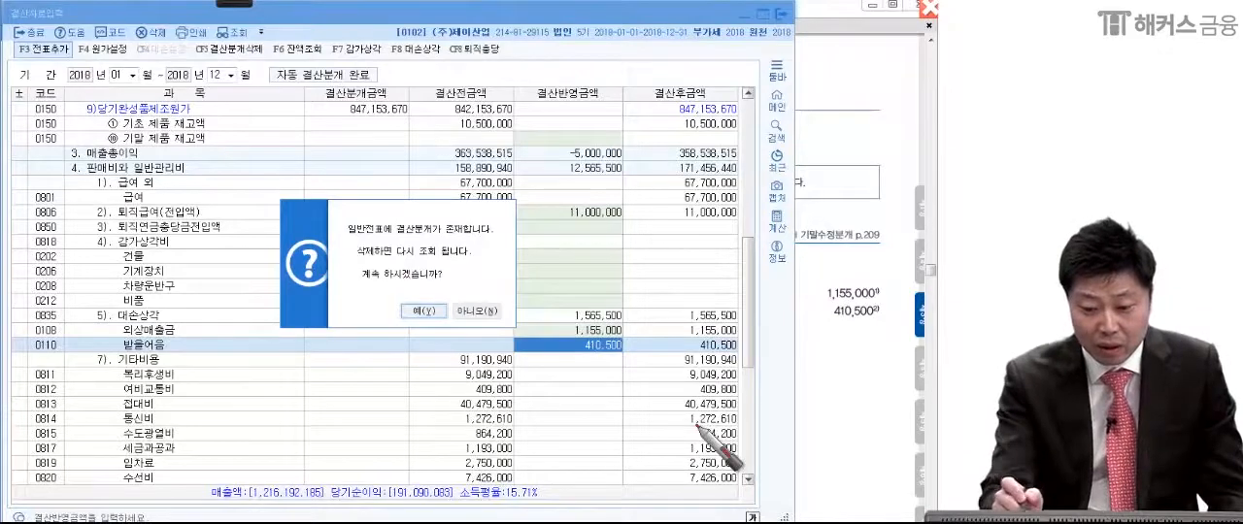
{"action": "left_click_drag", "start_coordinate": [598, 220], "coordinate": [638, 222]}
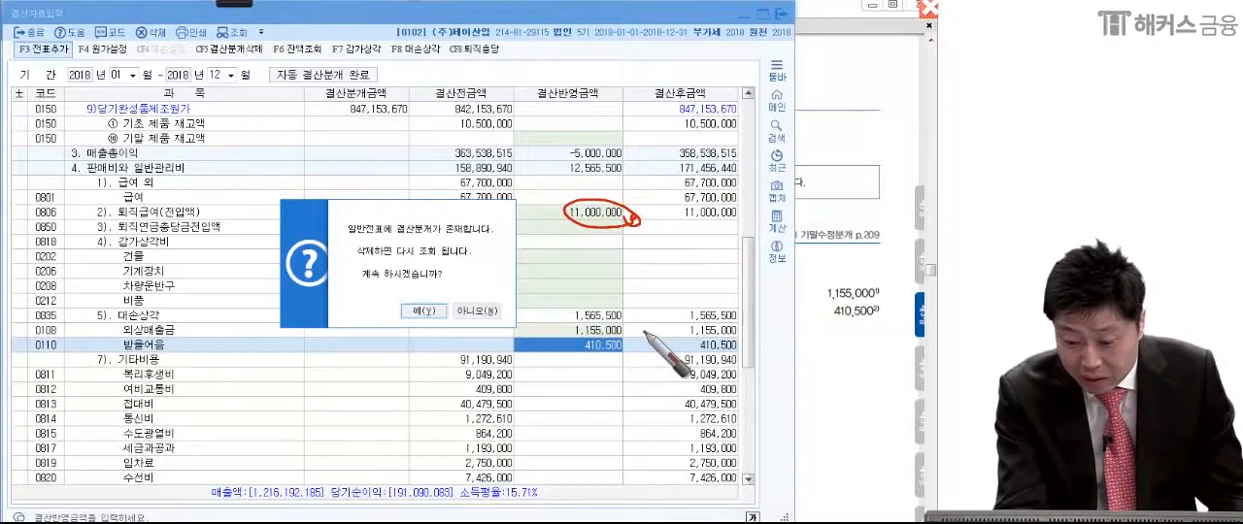
{"action": "left_click_drag", "start_coordinate": [699, 275], "coordinate": [618, 342]}
{"action": "left_click_drag", "start_coordinate": [683, 321], "coordinate": [622, 361]}
{"action": "left_click_drag", "start_coordinate": [609, 194], "coordinate": [607, 204]}
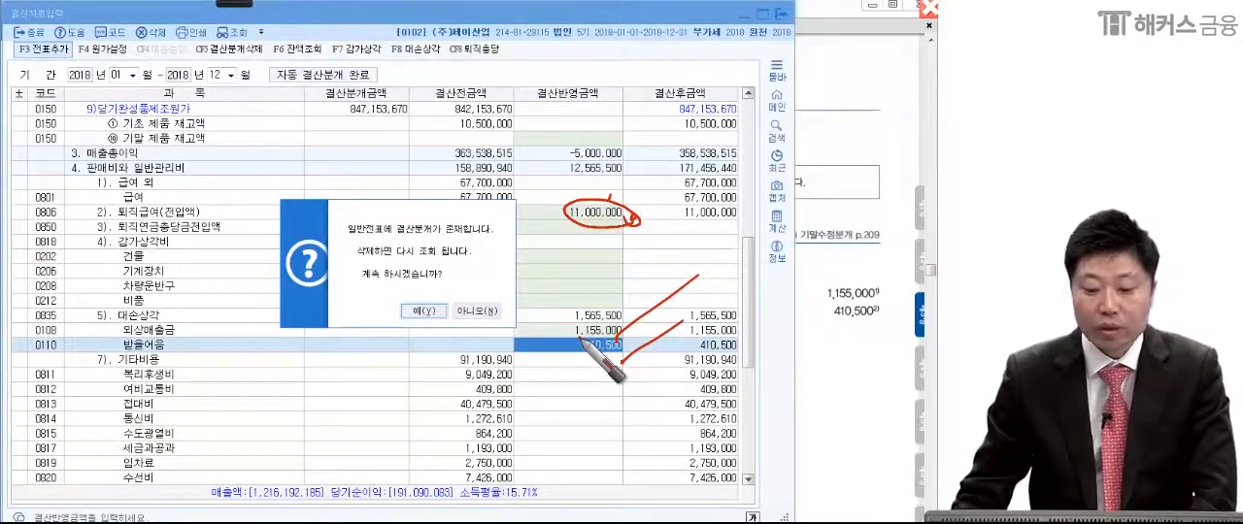
{"action": "left_click", "coordinate": [426, 310]}
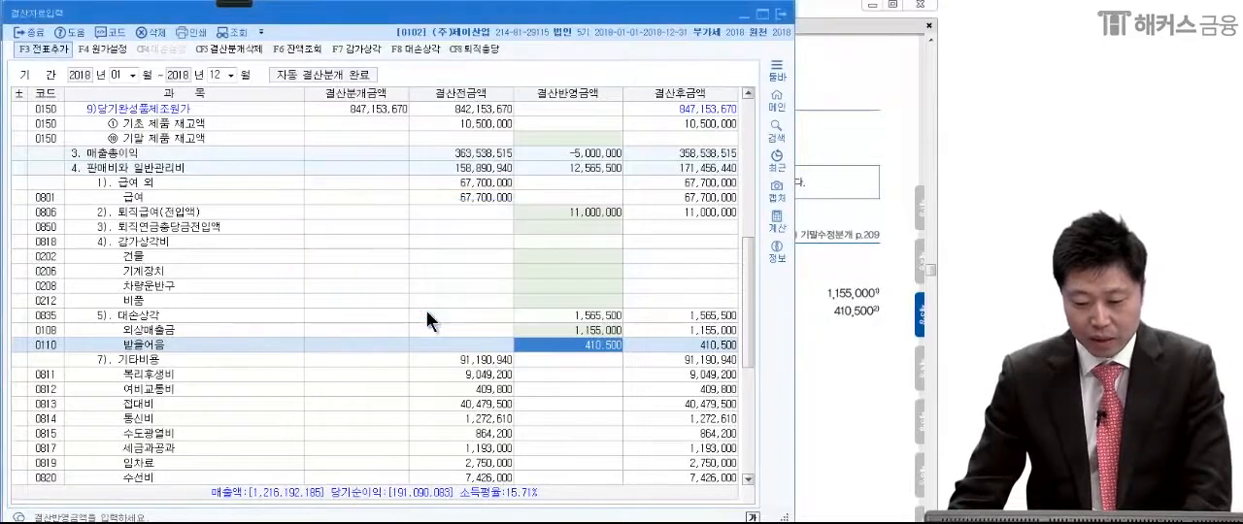
{"action": "left_click", "coordinate": [437, 290]}
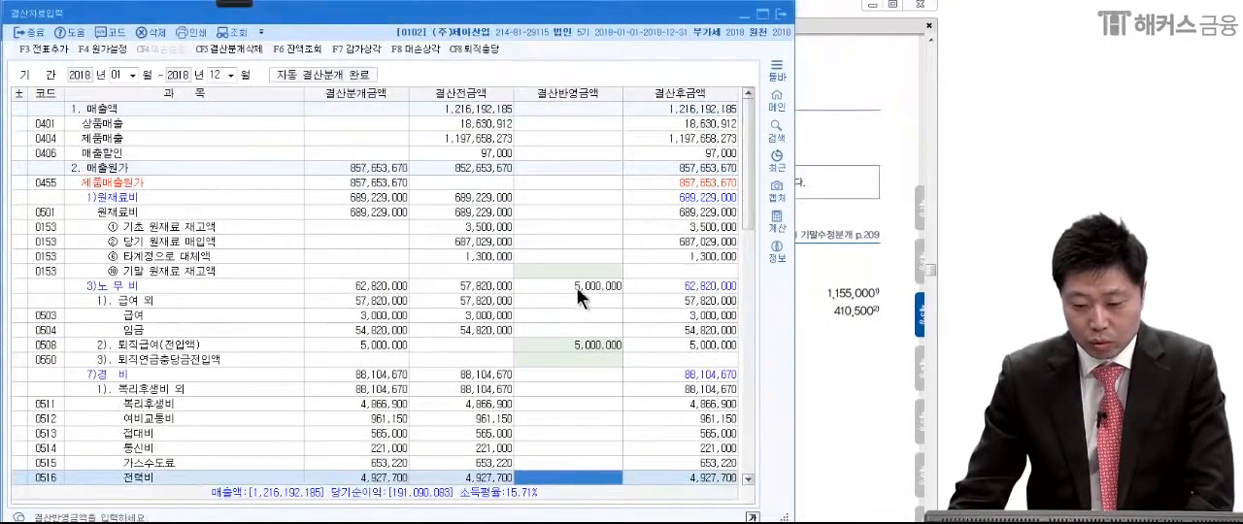
Step: Review the closing data, switch to the general voucher entry window and reload the December 31 vouchers
{"action": "left_click", "coordinate": [586, 345]}
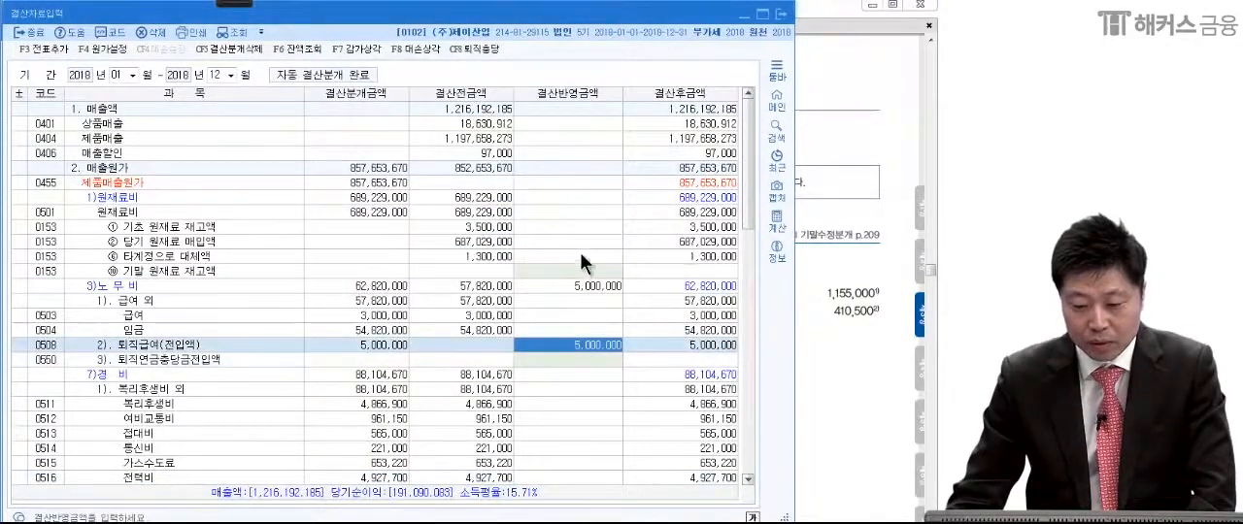
{"action": "left_click", "coordinate": [581, 256]}
{"action": "left_click", "coordinate": [608, 329]}
{"action": "scroll", "coordinate": [596, 374], "scroll_direction": "down", "scroll_amount": 2}
{"action": "scroll", "coordinate": [589, 379], "scroll_direction": "down", "scroll_amount": 10}
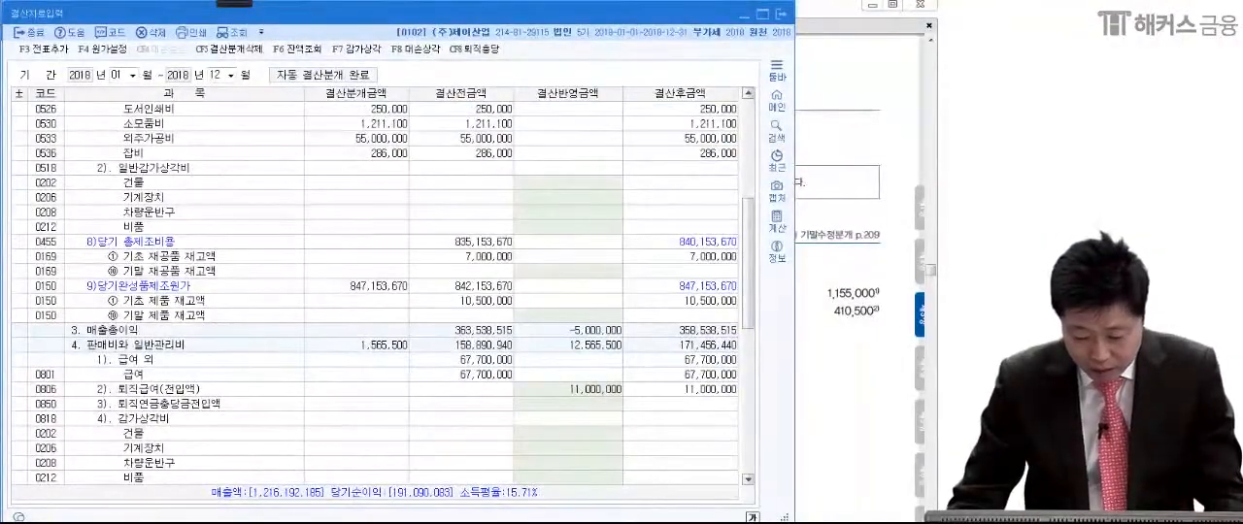
{"action": "key", "text": "alt+Tab"}
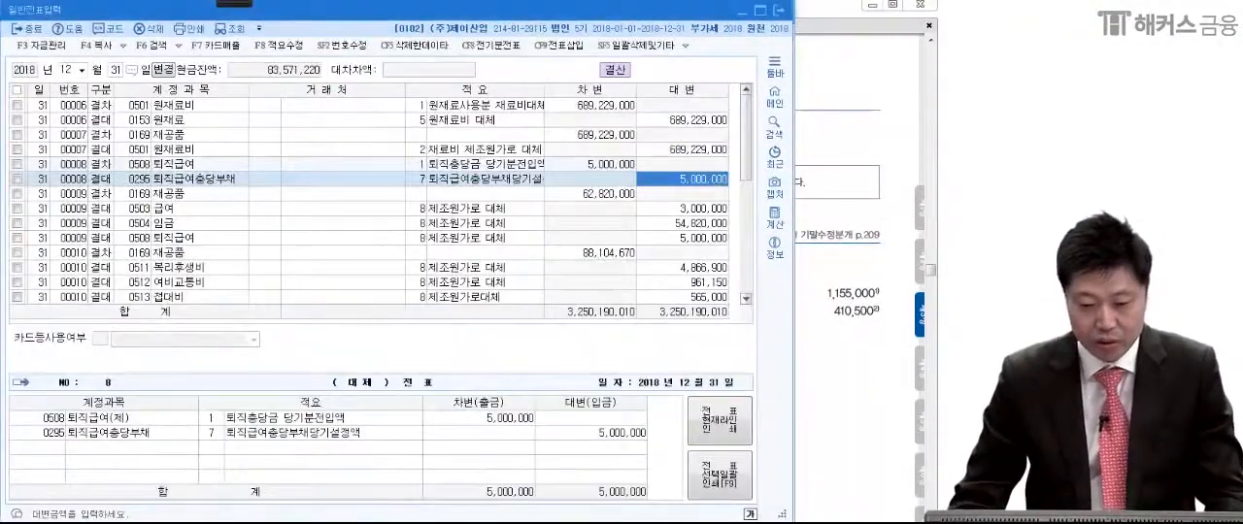
{"action": "left_click", "coordinate": [233, 32]}
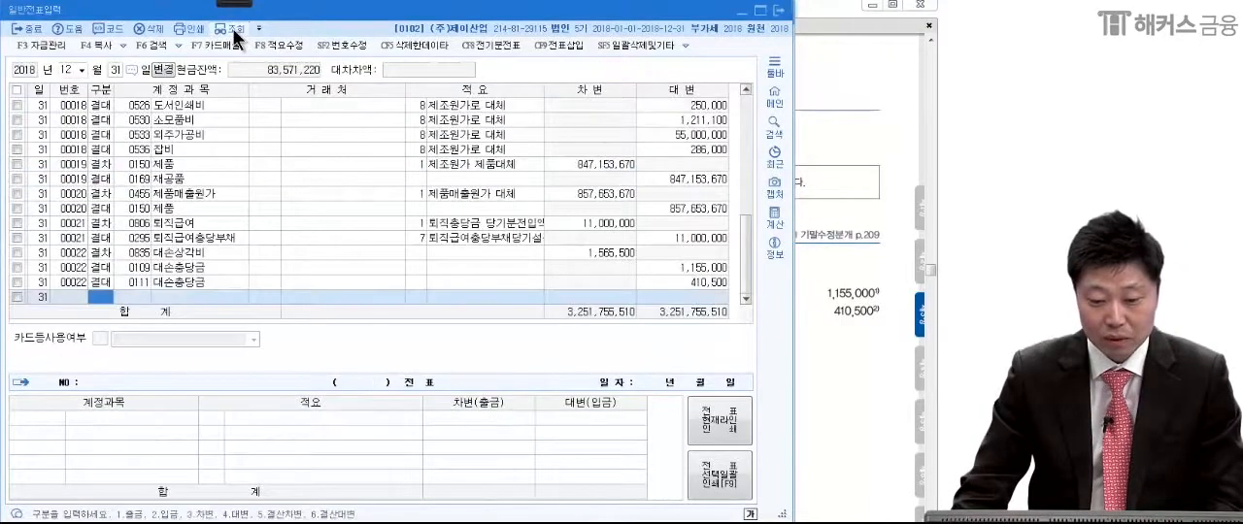
{"action": "scroll", "coordinate": [281, 217], "scroll_direction": "up", "scroll_amount": 3}
{"action": "scroll", "coordinate": [277, 221], "scroll_direction": "down", "scroll_amount": 5}
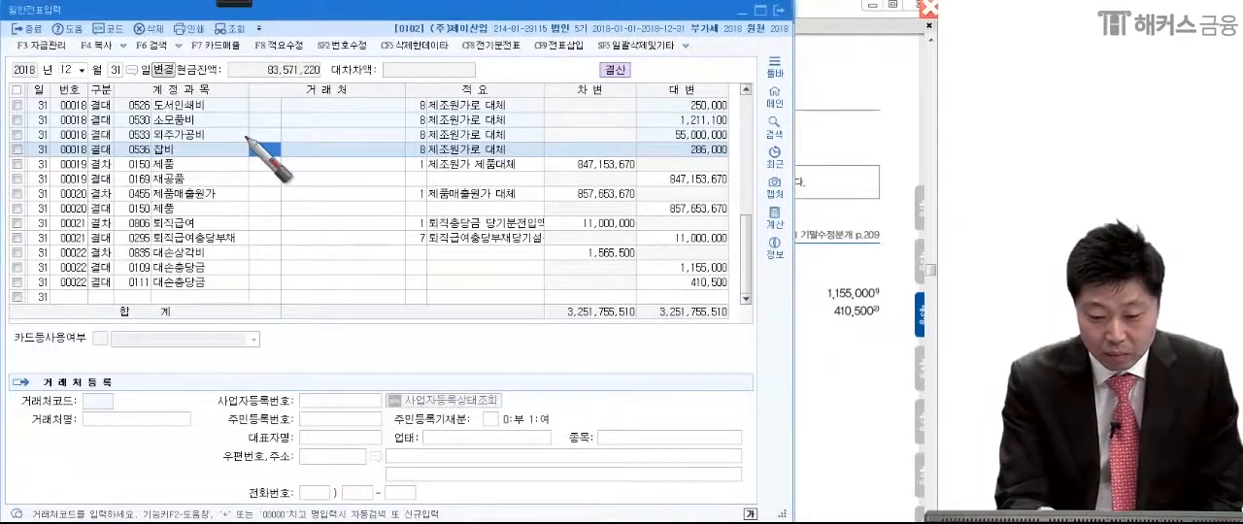
Step: Annotate the voucher list in red, underlining the 퇴직급여 amounts, boxing the 대손상각비 and 대손충당금 lines and circling the 구분 column
{"action": "left_click_drag", "start_coordinate": [565, 224], "coordinate": [756, 244]}
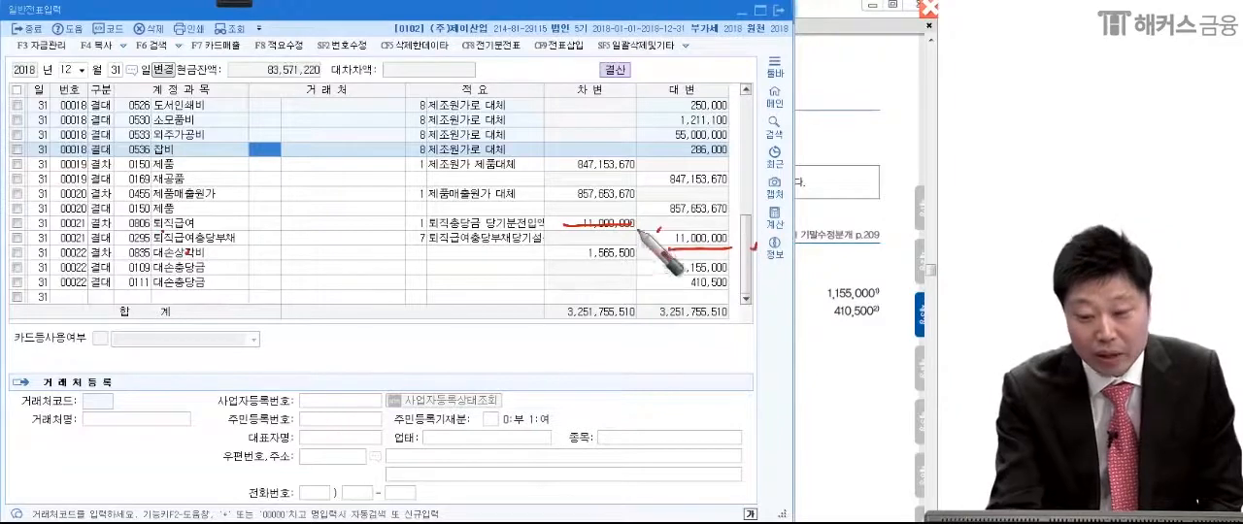
{"action": "left_click_drag", "start_coordinate": [631, 229], "coordinate": [638, 229]}
{"action": "left_click_drag", "start_coordinate": [657, 231], "coordinate": [664, 228]}
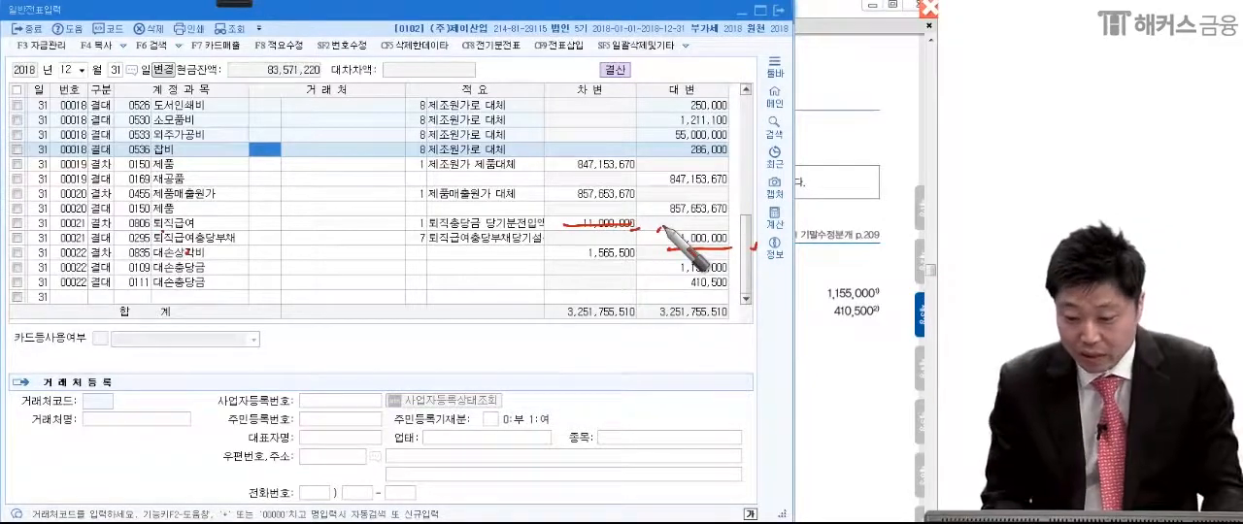
{"action": "left_click_drag", "start_coordinate": [873, 296], "coordinate": [878, 301]}
{"action": "left_click_drag", "start_coordinate": [872, 318], "coordinate": [881, 311]}
{"action": "mouse_move", "coordinate": [25, 303]}
{"action": "left_mouse_down"}
{"action": "mouse_move", "coordinate": [15, 249]}
{"action": "mouse_move", "coordinate": [581, 254]}
{"action": "mouse_move", "coordinate": [744, 301]}
{"action": "mouse_move", "coordinate": [10, 323]}
{"action": "left_mouse_up"}
{"action": "left_click_drag", "start_coordinate": [701, 280], "coordinate": [711, 283]}
{"action": "left_click_drag", "start_coordinate": [720, 282], "coordinate": [730, 275]}
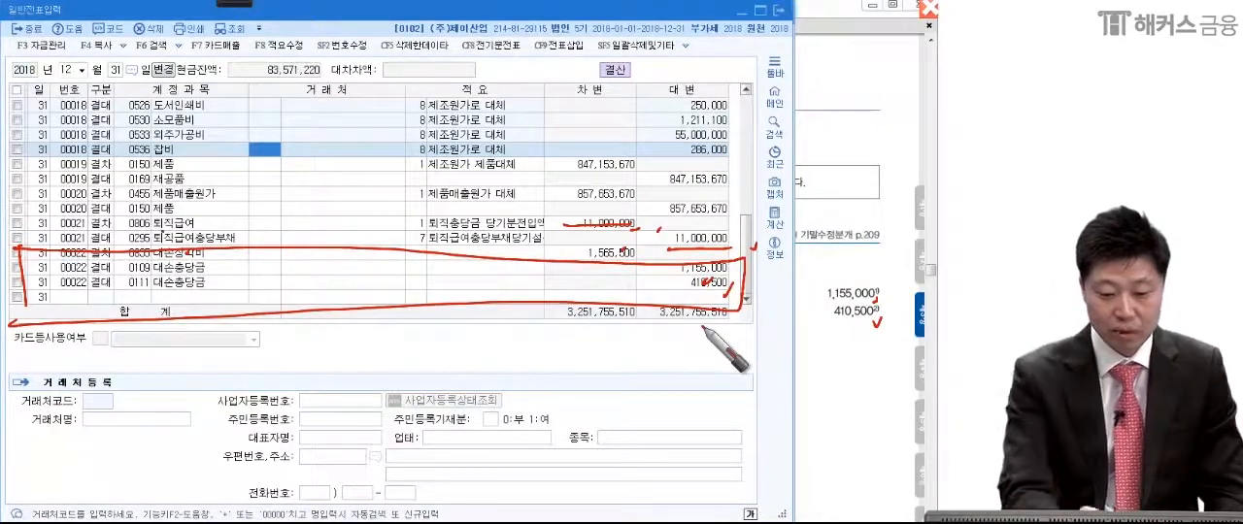
{"action": "mouse_move", "coordinate": [103, 272]}
{"action": "left_mouse_down"}
{"action": "mouse_move", "coordinate": [95, 303]}
{"action": "mouse_move", "coordinate": [82, 227]}
{"action": "mouse_move", "coordinate": [97, 186]}
{"action": "left_mouse_up"}
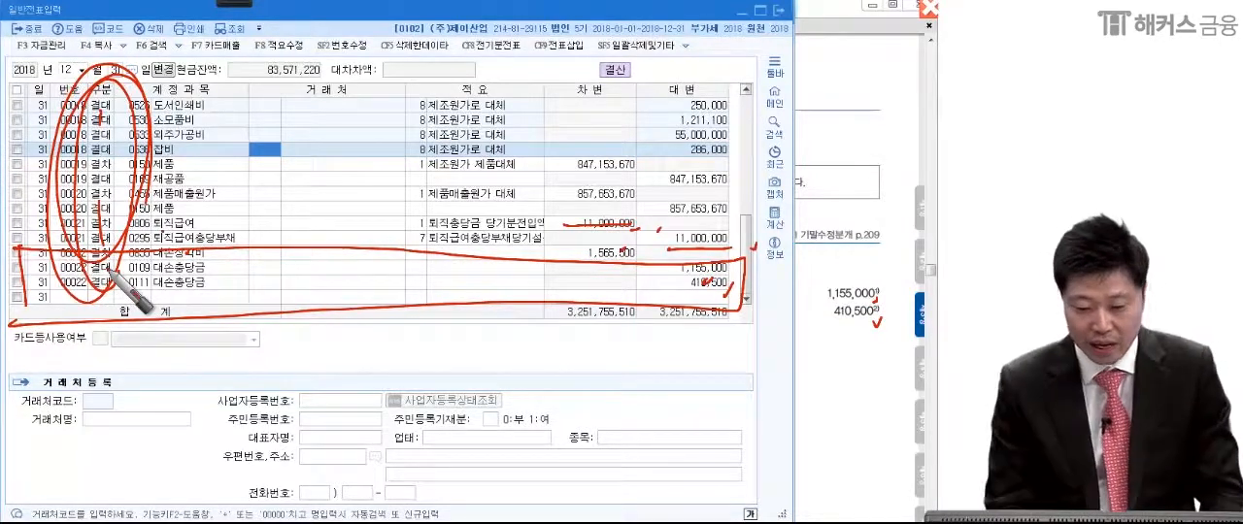
{"action": "mouse_move", "coordinate": [24, 267]}
{"action": "left_mouse_down"}
{"action": "mouse_move", "coordinate": [364, 242]}
{"action": "mouse_move", "coordinate": [542, 328]}
{"action": "mouse_move", "coordinate": [3, 373]}
{"action": "left_mouse_up"}
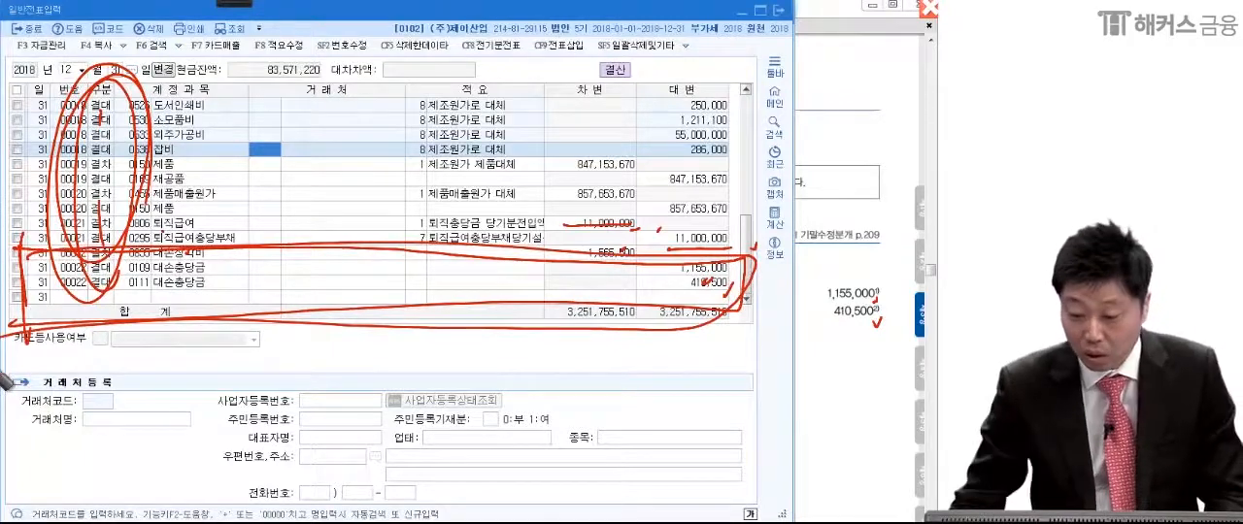
Step: Return to the closing data window and clear the 외상매출금 and 받을어음 closing amounts under 대손상각
{"action": "left_click", "coordinate": [822, 233]}
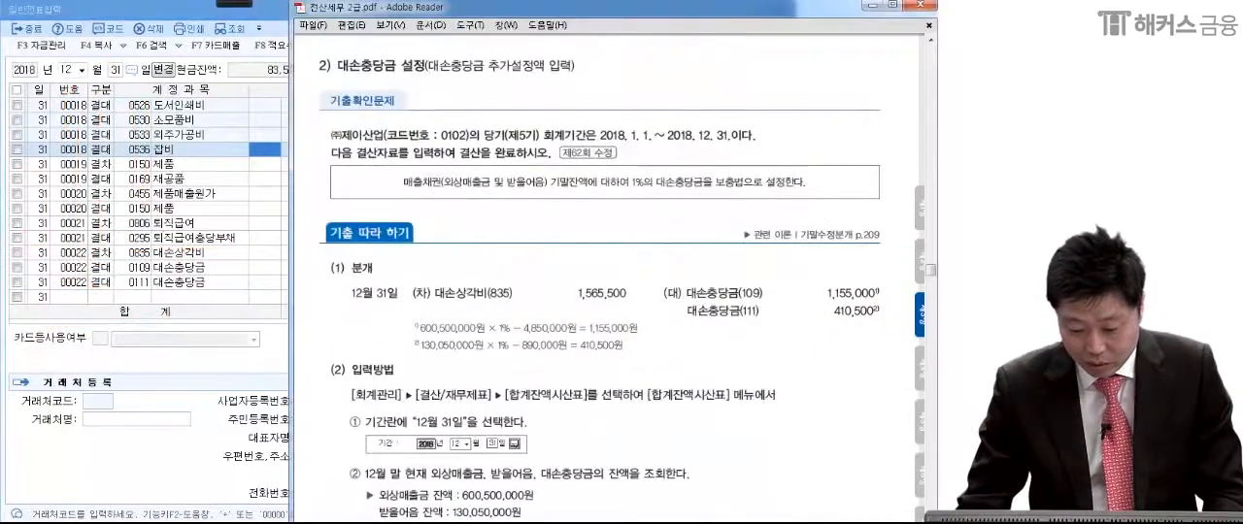
{"action": "key", "text": "alt+Tab"}
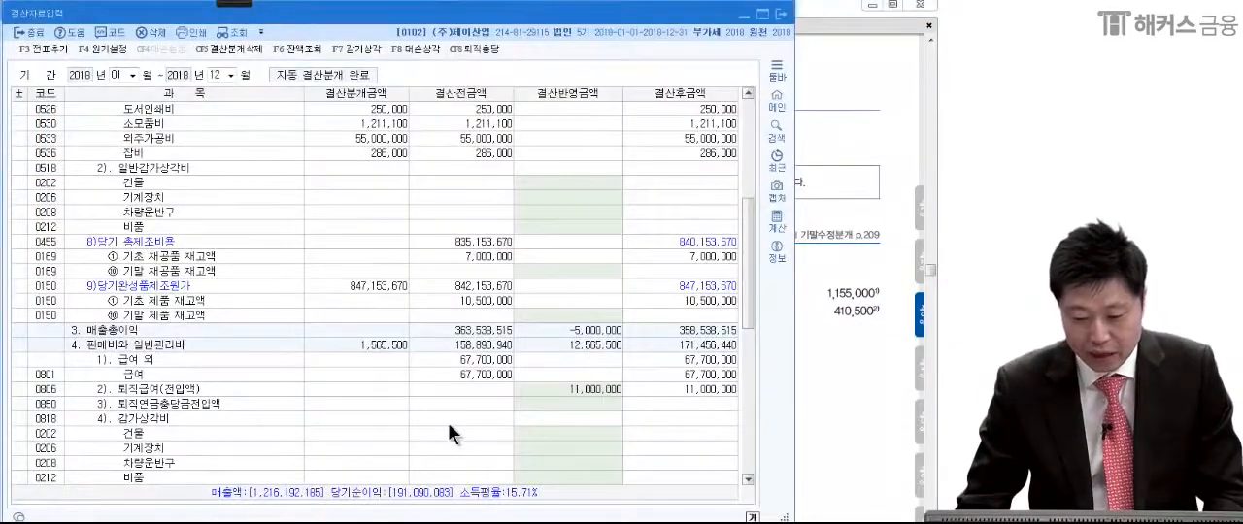
{"action": "left_click", "coordinate": [447, 423]}
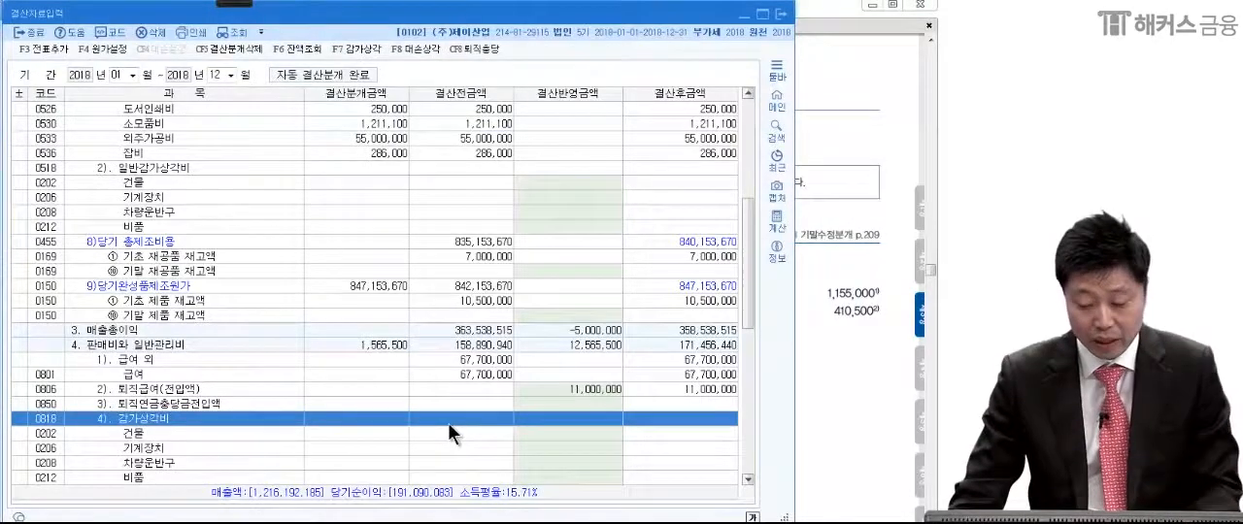
{"action": "scroll", "coordinate": [448, 415], "scroll_direction": "up", "scroll_amount": 1}
{"action": "scroll", "coordinate": [449, 417], "scroll_direction": "down", "scroll_amount": 2}
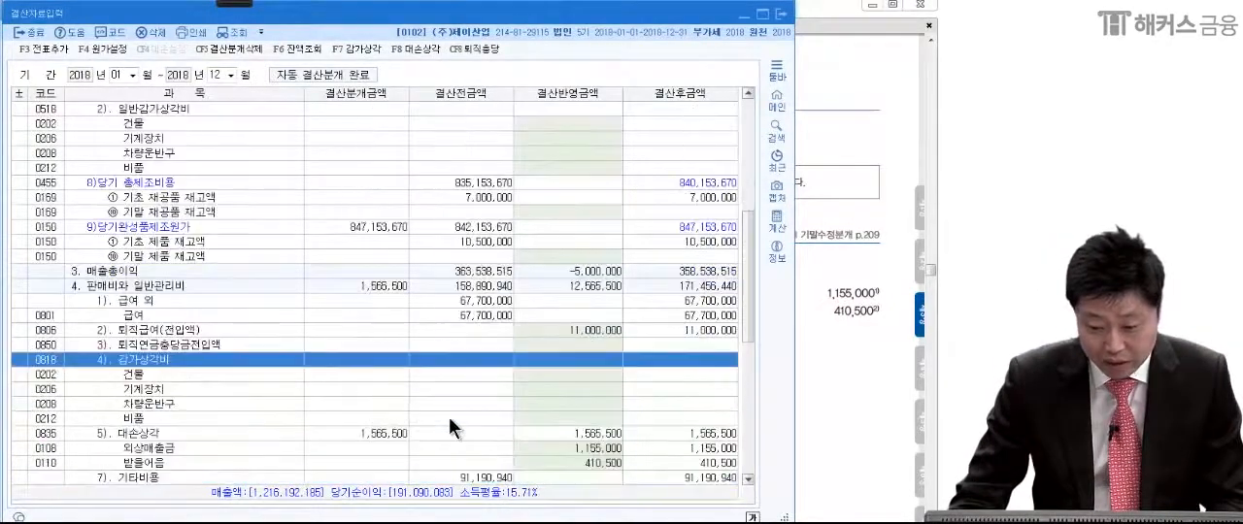
{"action": "scroll", "coordinate": [450, 423], "scroll_direction": "down", "scroll_amount": 15}
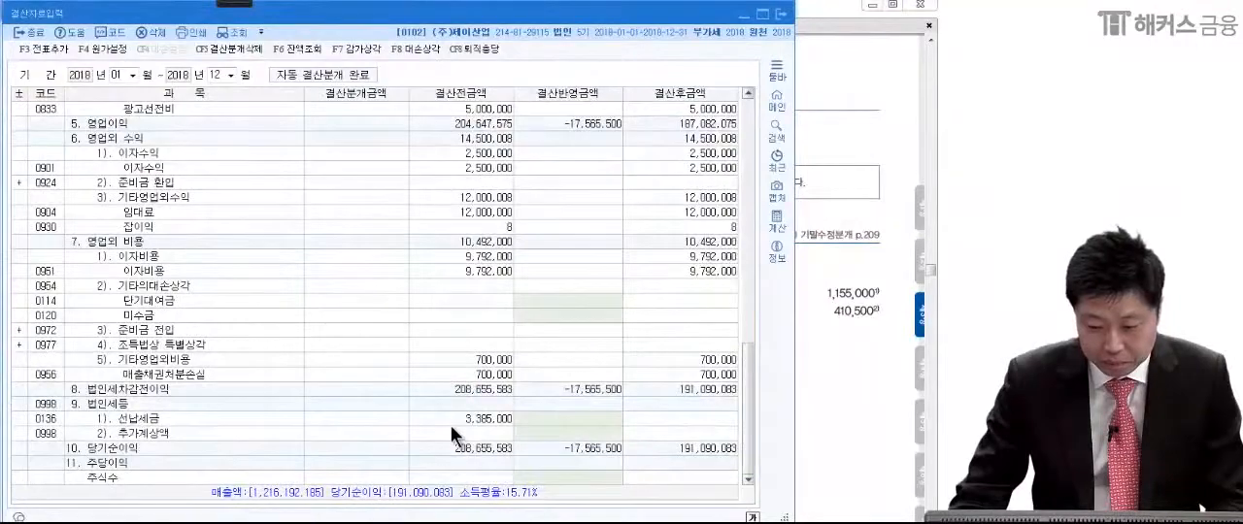
{"action": "scroll", "coordinate": [450, 423], "scroll_direction": "up", "scroll_amount": 8}
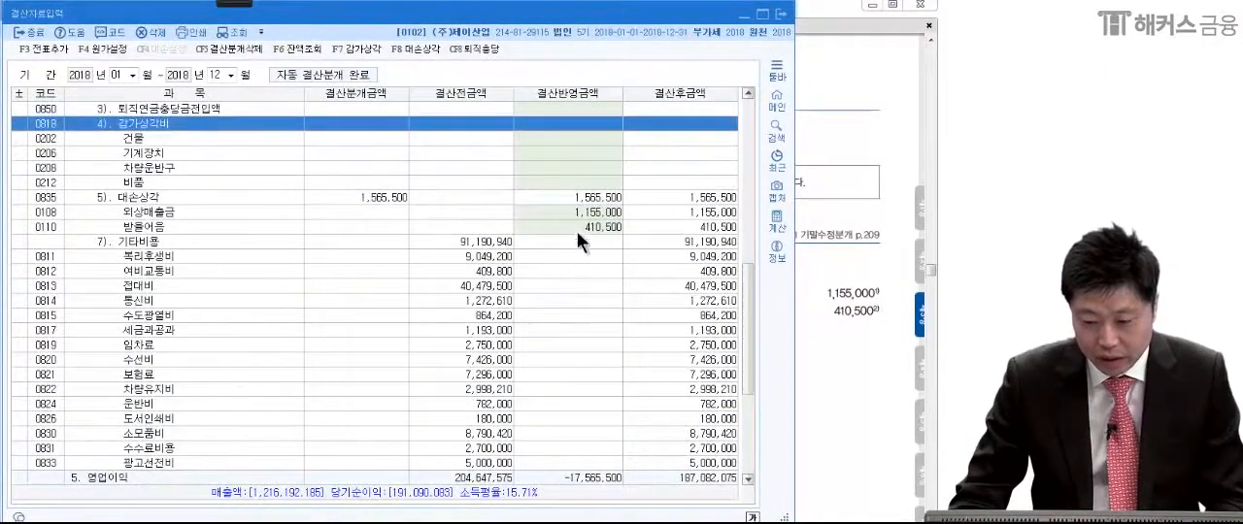
{"action": "left_click", "coordinate": [579, 214]}
{"action": "key", "text": "Delete"}
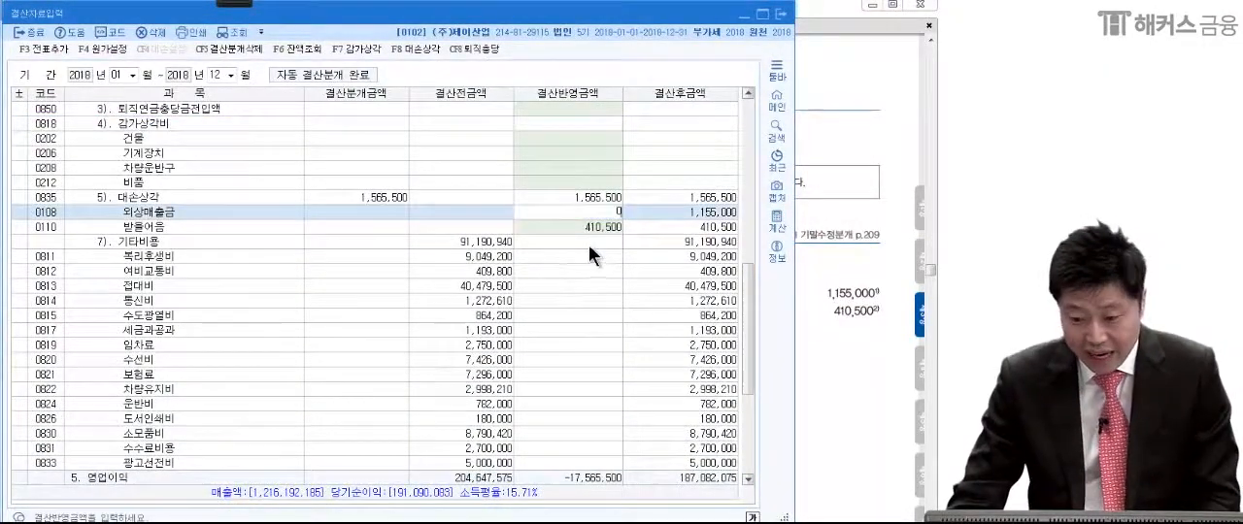
{"action": "key", "text": "Return"}
{"action": "key", "text": "Delete"}
{"action": "key", "text": "Return"}
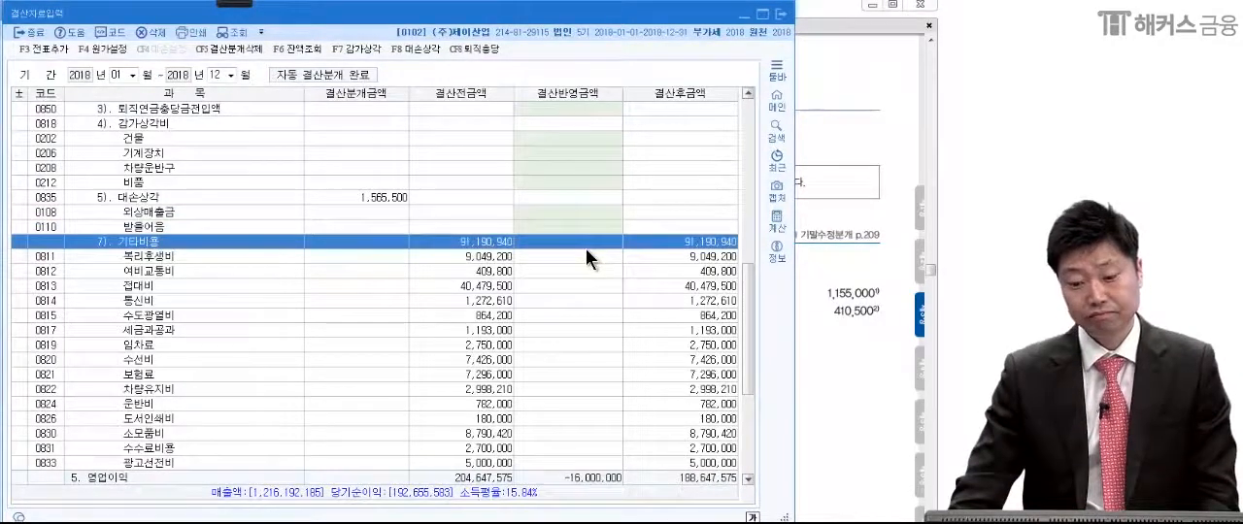
{"action": "scroll", "coordinate": [588, 251], "scroll_direction": "up", "scroll_amount": 2}
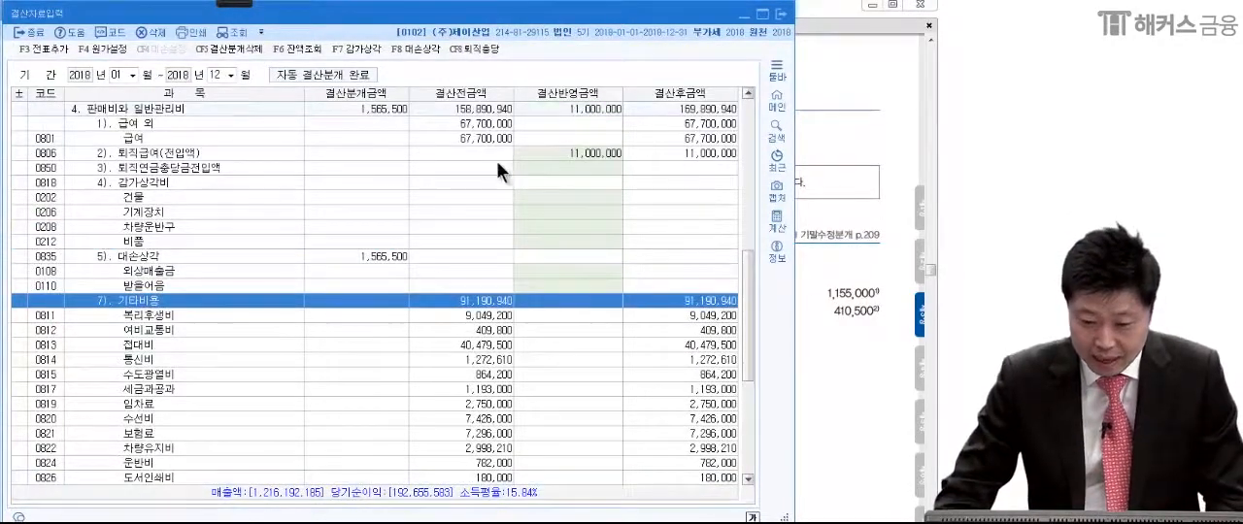
Step: Open the 대손상각 settings and annotate them in red, ticking the 외상매출금 and 받을어음 allowance balances and circling the 대손율
{"action": "left_click", "coordinate": [429, 52]}
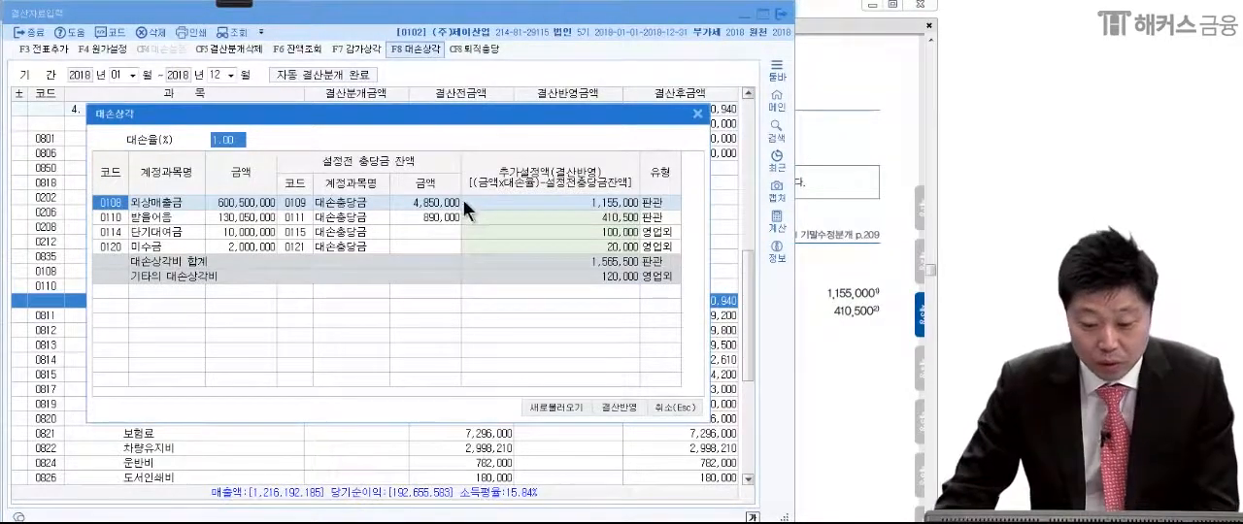
{"action": "left_click", "coordinate": [230, 3]}
{"action": "left_click", "coordinate": [25, 30]}
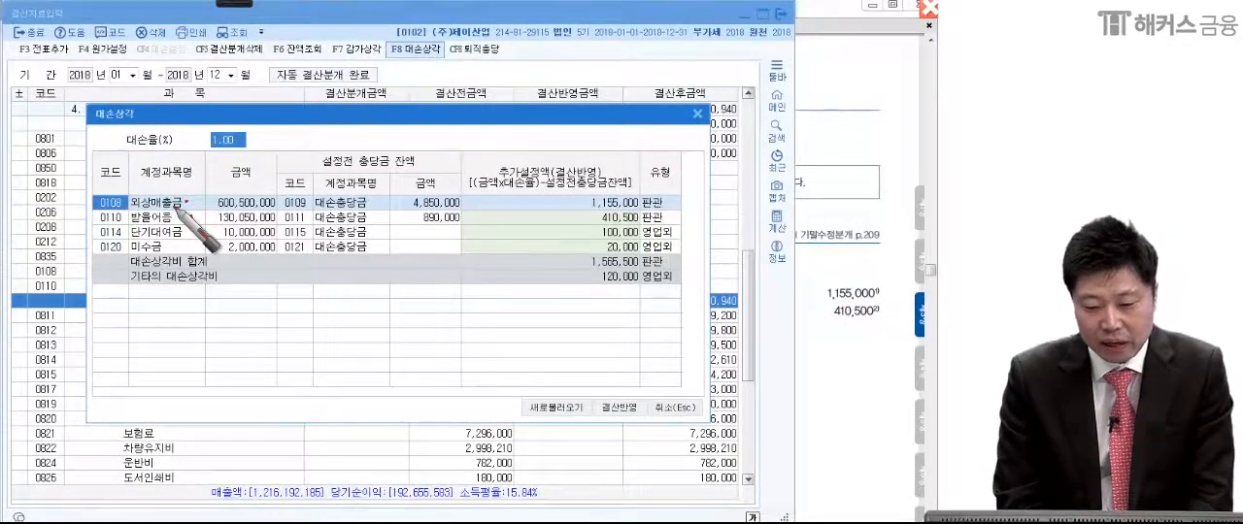
{"action": "mouse_move", "coordinate": [457, 200]}
{"action": "left_mouse_down"}
{"action": "mouse_move", "coordinate": [474, 195]}
{"action": "mouse_move", "coordinate": [478, 209]}
{"action": "left_mouse_up"}
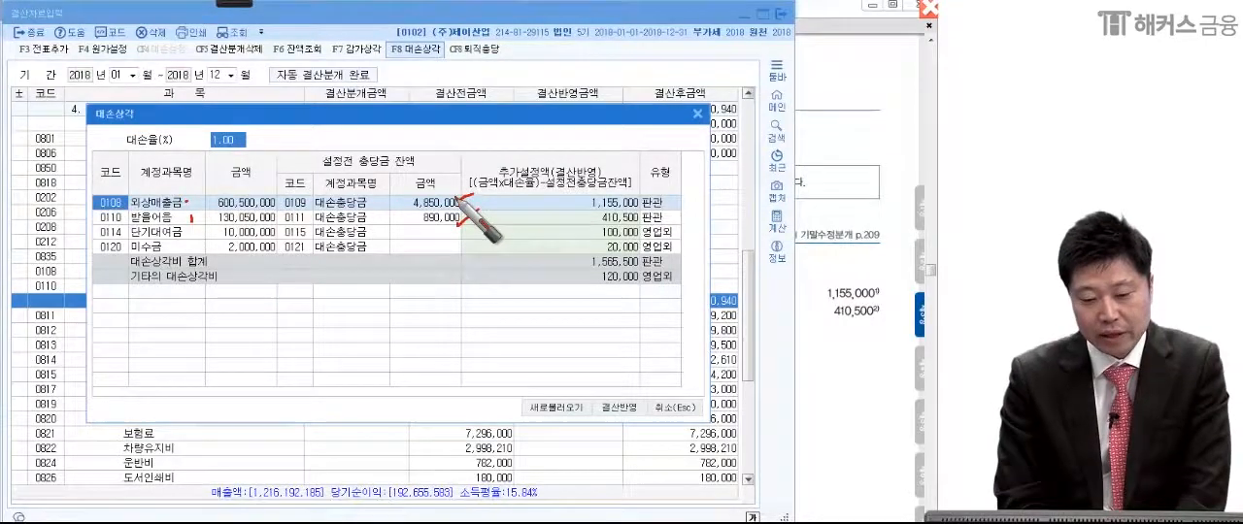
{"action": "left_click_drag", "start_coordinate": [233, 121], "coordinate": [201, 230]}
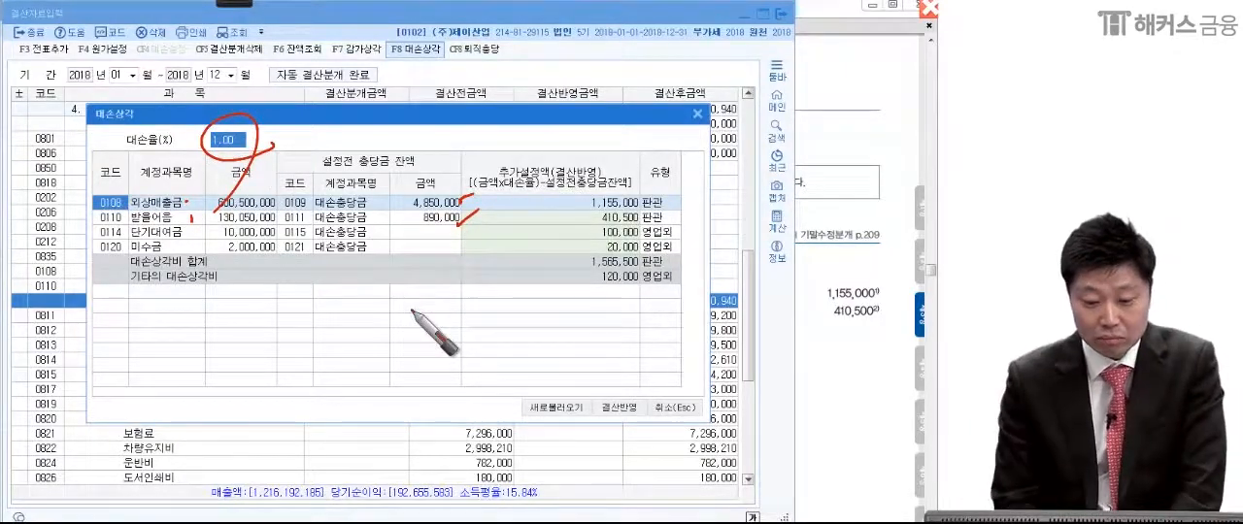
{"action": "left_click_drag", "start_coordinate": [211, 160], "coordinate": [221, 166]}
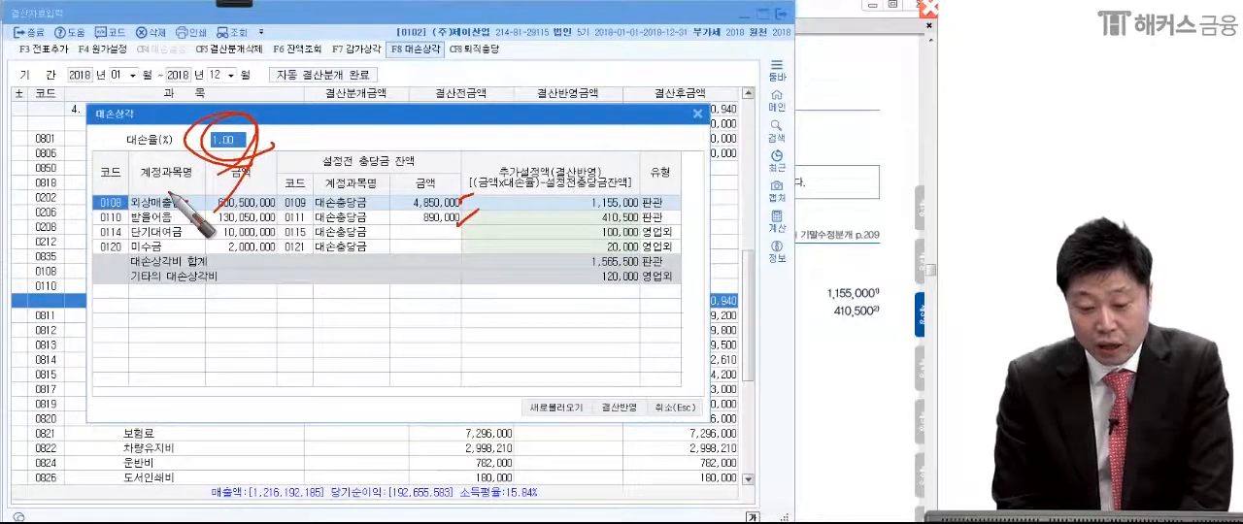
Step: Box the additional allowance amounts for 외상매출금 and 받을어음 in red and draw a leader line out from each
{"action": "left_click_drag", "start_coordinate": [569, 191], "coordinate": [664, 183]}
{"action": "mouse_move", "coordinate": [571, 233]}
{"action": "left_mouse_down"}
{"action": "mouse_move", "coordinate": [583, 215]}
{"action": "mouse_move", "coordinate": [556, 229]}
{"action": "left_mouse_up"}
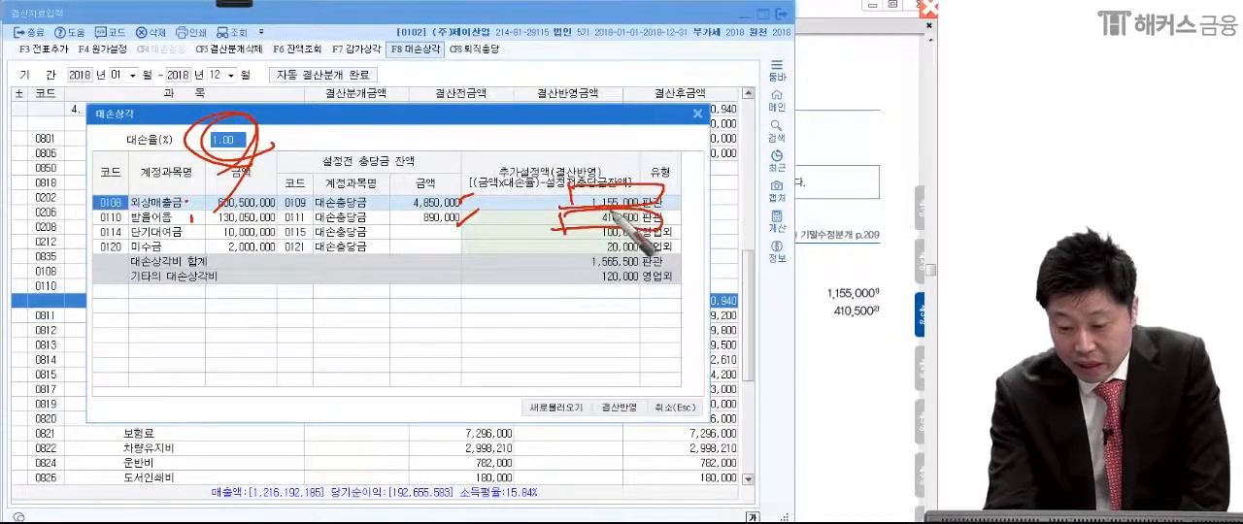
{"action": "left_click_drag", "start_coordinate": [667, 204], "coordinate": [738, 147]}
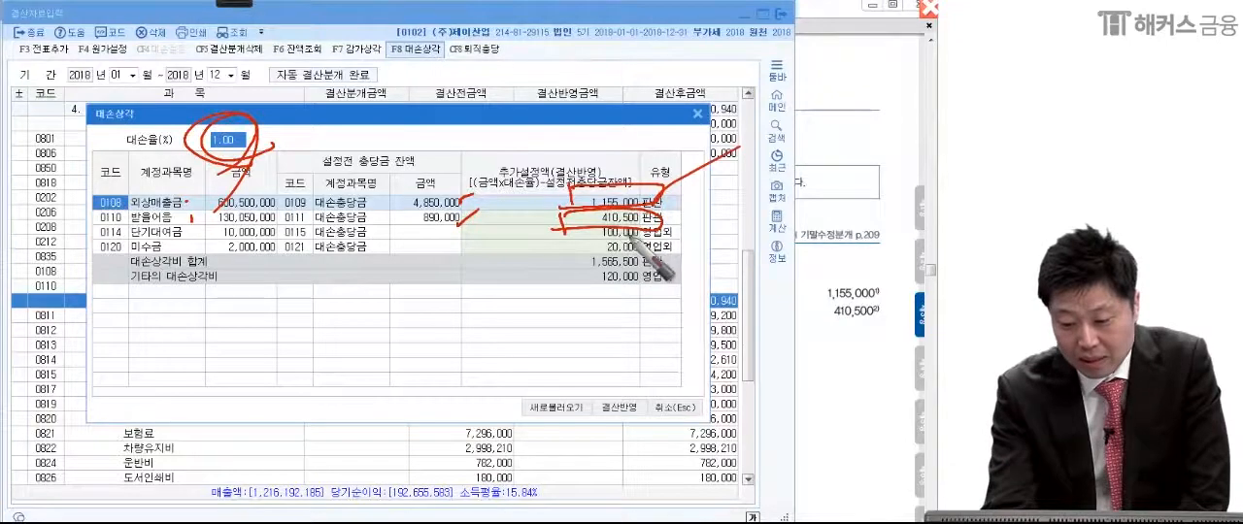
{"action": "left_click_drag", "start_coordinate": [771, 173], "coordinate": [664, 231]}
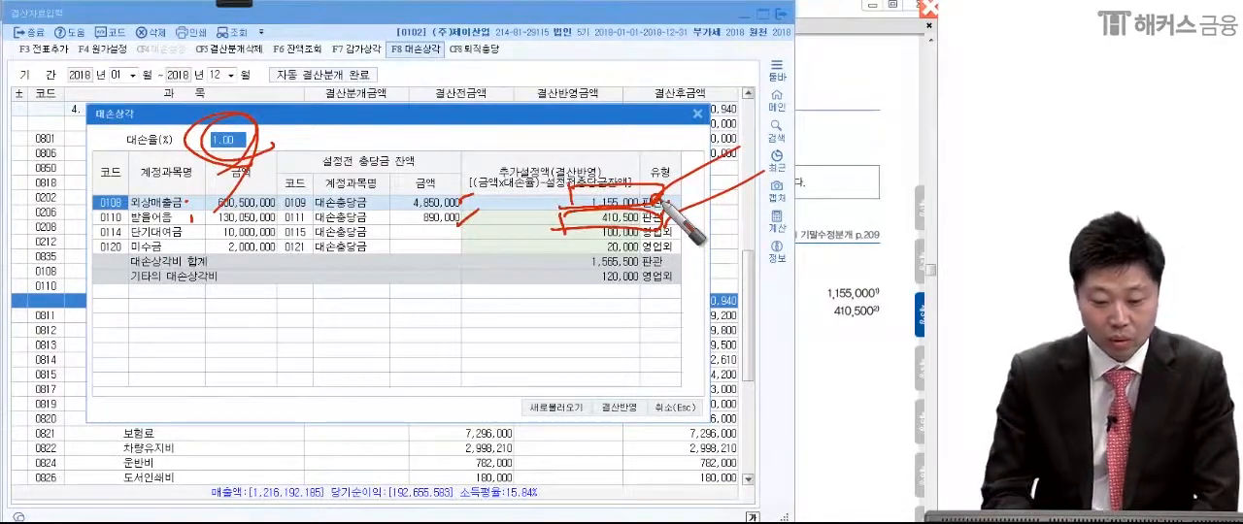
Step: Draw red strokes below the circled 대손율, underline it, mark the 단기대여금 and 미수금 additional amounts, and erase all annotations
{"action": "left_click_drag", "start_coordinate": [181, 239], "coordinate": [262, 167]}
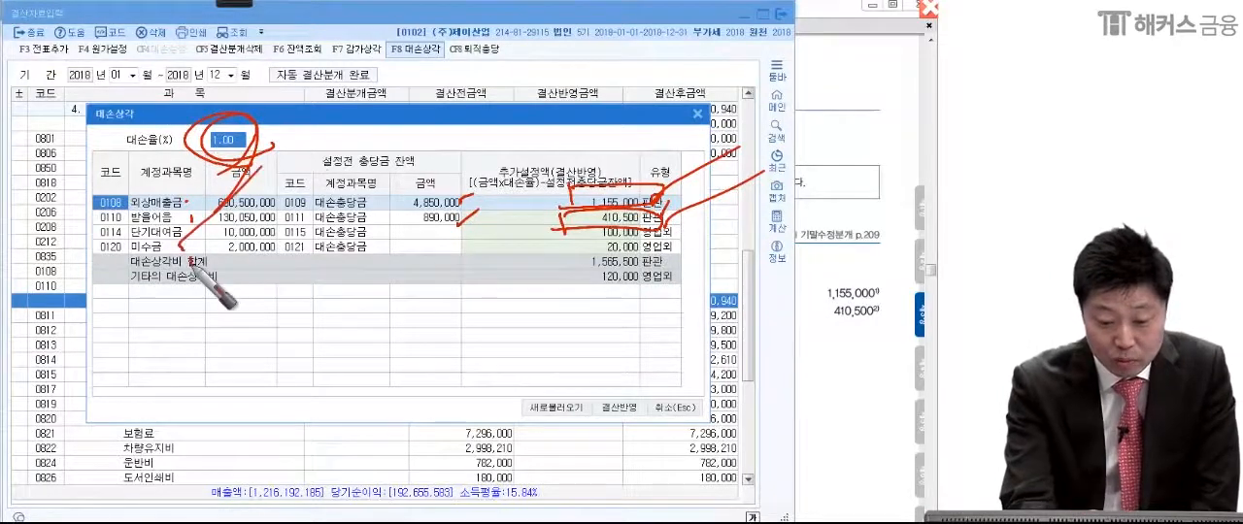
{"action": "left_click_drag", "start_coordinate": [188, 258], "coordinate": [230, 233]}
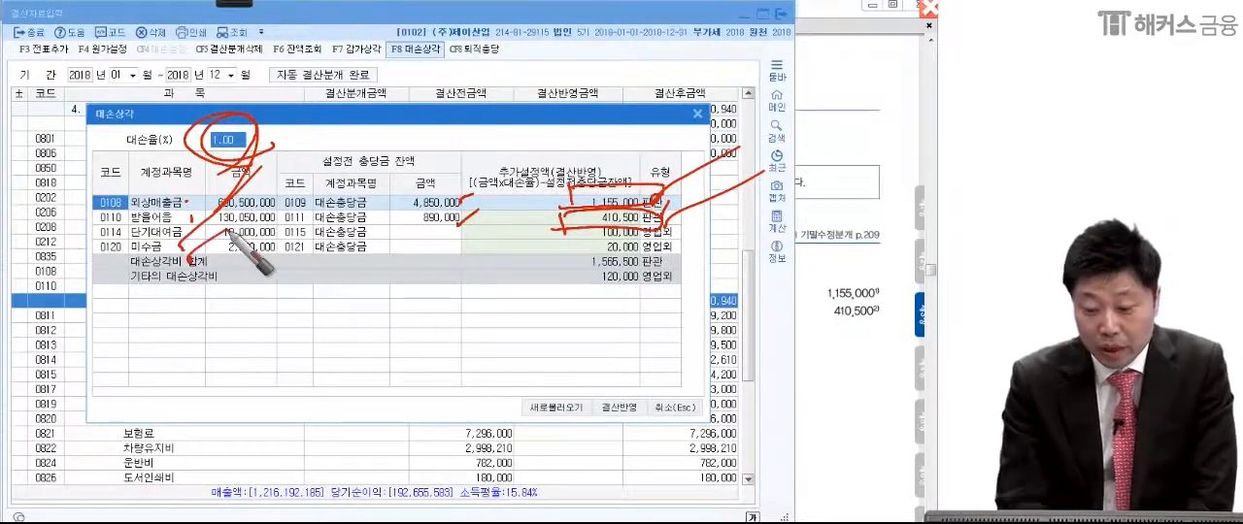
{"action": "left_click_drag", "start_coordinate": [112, 153], "coordinate": [254, 147]}
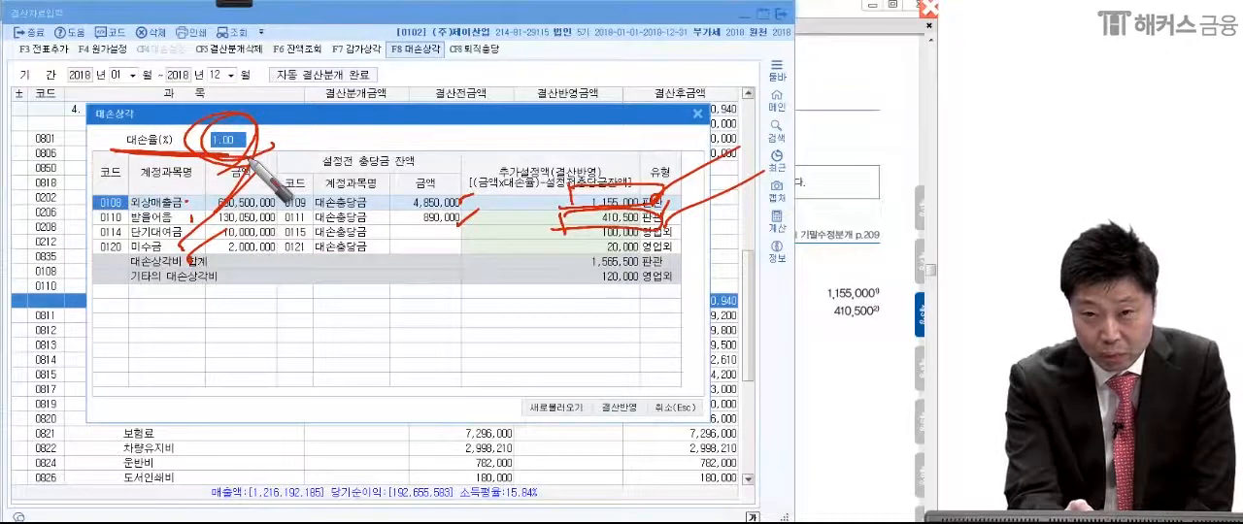
{"action": "mouse_move", "coordinate": [539, 237]}
{"action": "left_mouse_down"}
{"action": "mouse_move", "coordinate": [660, 229]}
{"action": "mouse_move", "coordinate": [568, 254]}
{"action": "mouse_move", "coordinate": [672, 242]}
{"action": "left_mouse_up"}
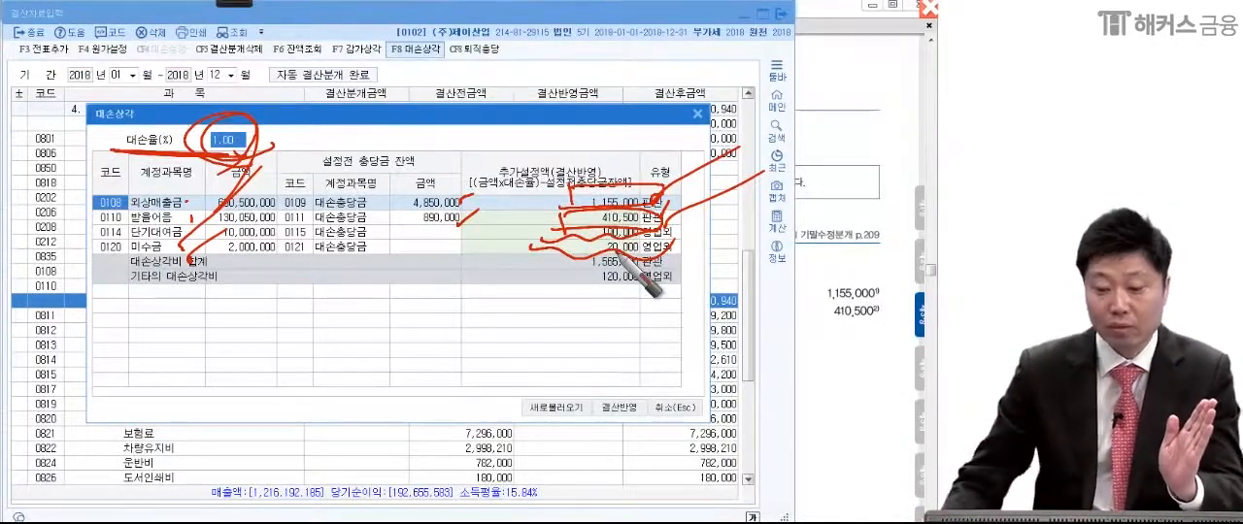
{"action": "key", "text": "Escape"}
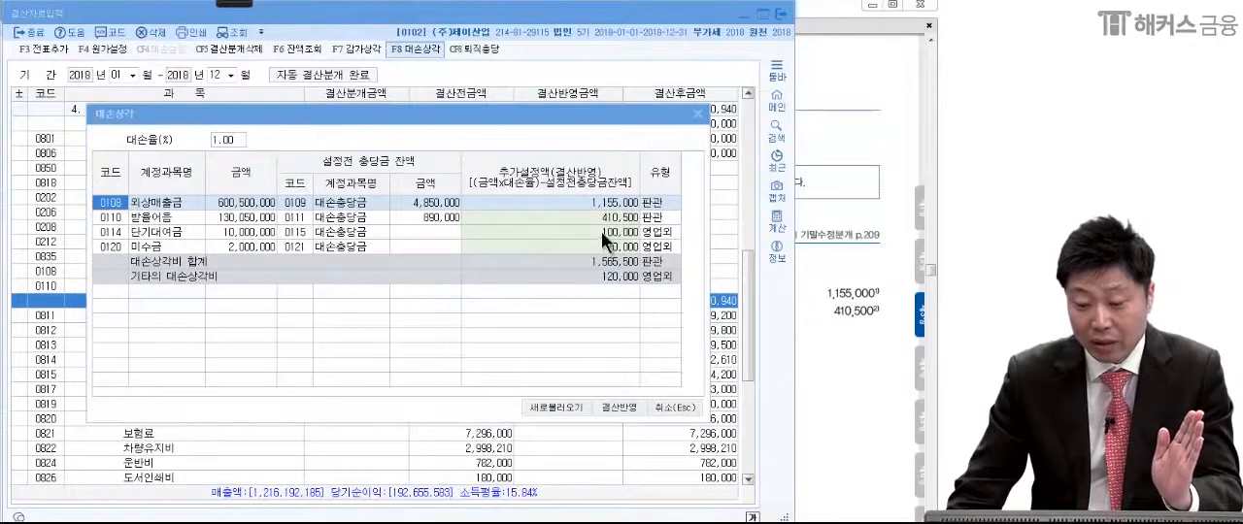
Step: Clear the additional allowance amounts for 단기대여금 and 미수금 in the 대손상각 settings
{"action": "left_click", "coordinate": [601, 231]}
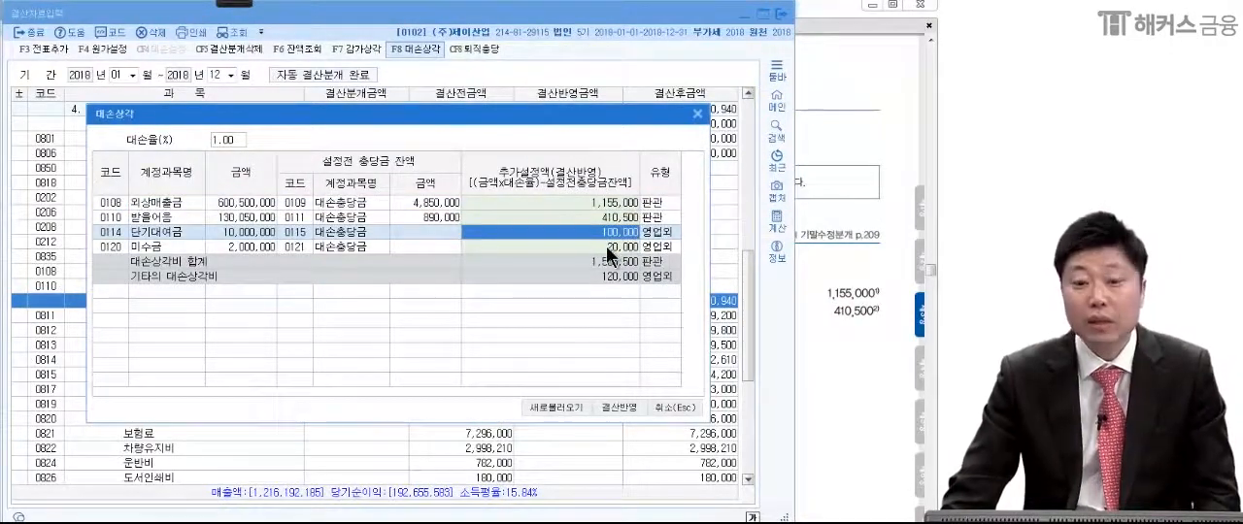
{"action": "key", "text": "space"}
{"action": "left_click", "coordinate": [606, 247]}
{"action": "key", "text": "space"}
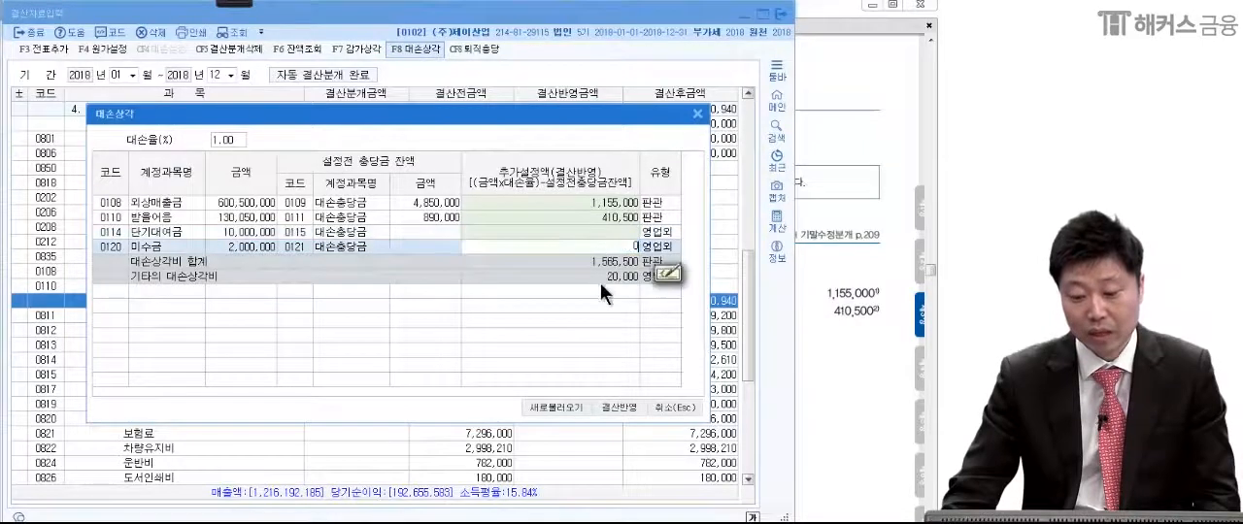
{"action": "left_click", "coordinate": [598, 285]}
Step: Apply the remaining 외상매출금 and 받을어음 allowance amounts to the closing data and review both lines under 대손상각
{"action": "left_click", "coordinate": [590, 202]}
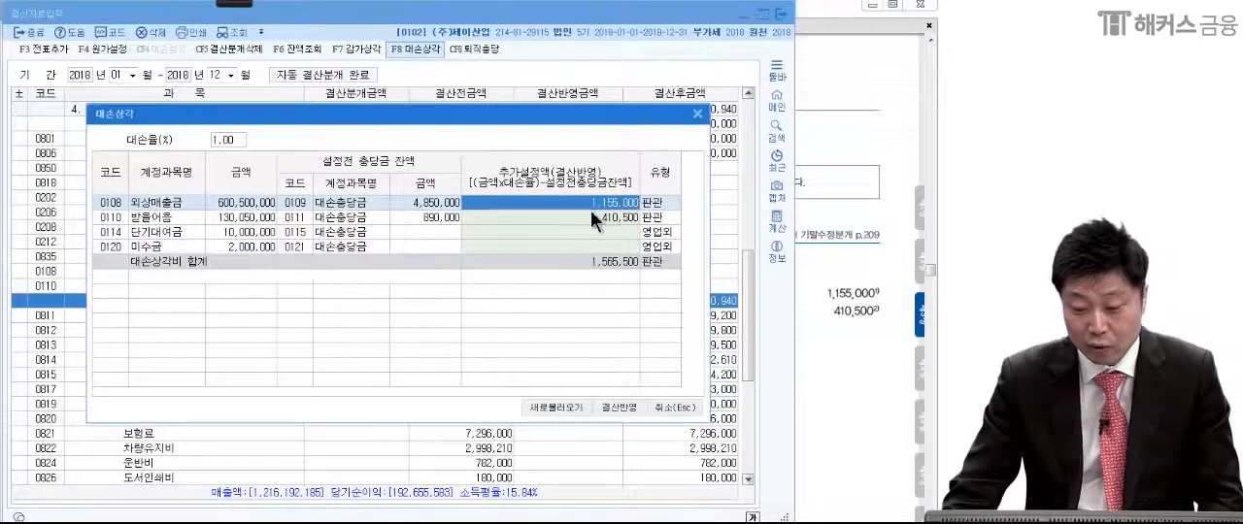
{"action": "left_click", "coordinate": [590, 213]}
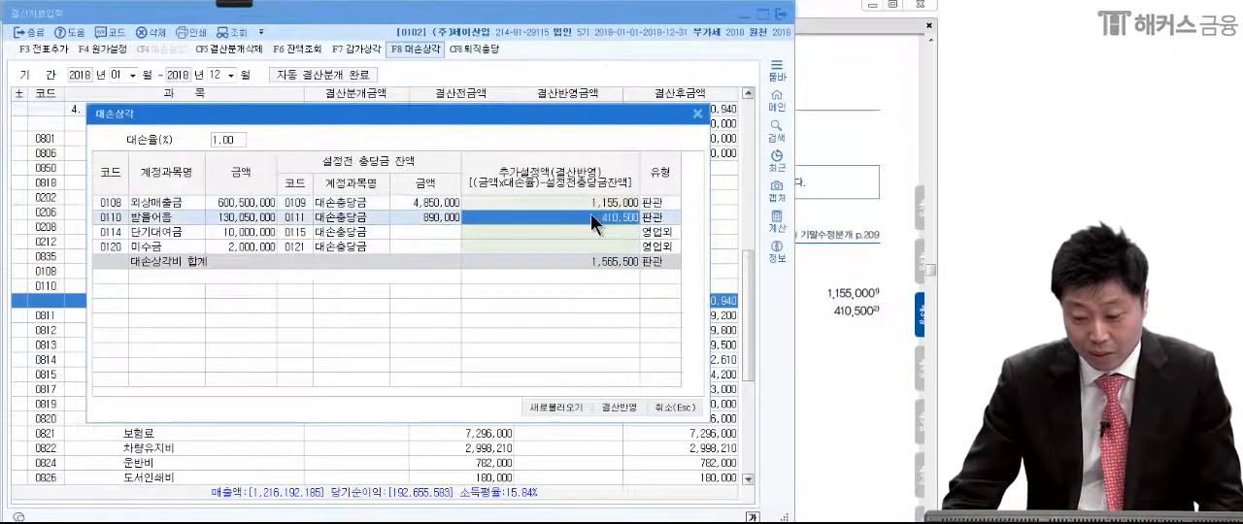
{"action": "left_click", "coordinate": [626, 405]}
{"action": "left_click", "coordinate": [580, 460]}
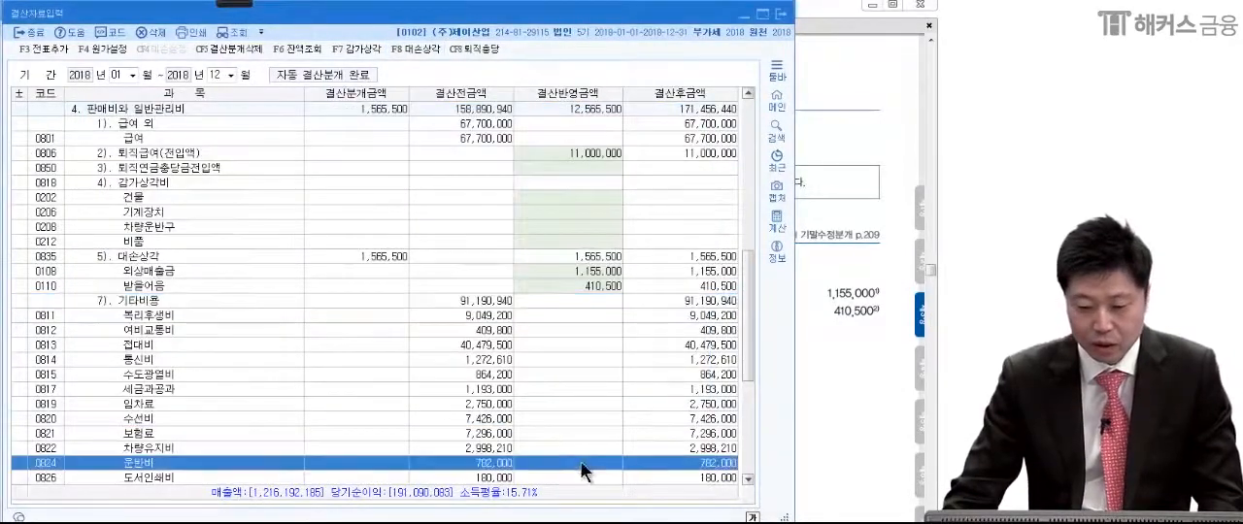
{"action": "left_click", "coordinate": [600, 274]}
{"action": "left_click", "coordinate": [599, 281]}
{"action": "left_click", "coordinate": [600, 275]}
{"action": "left_click", "coordinate": [602, 285]}
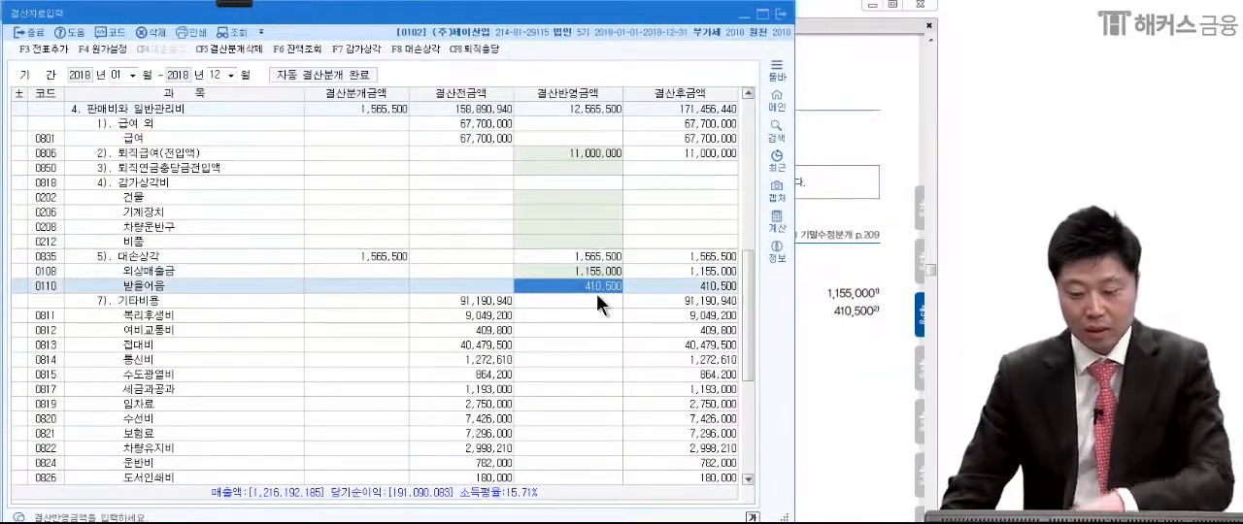